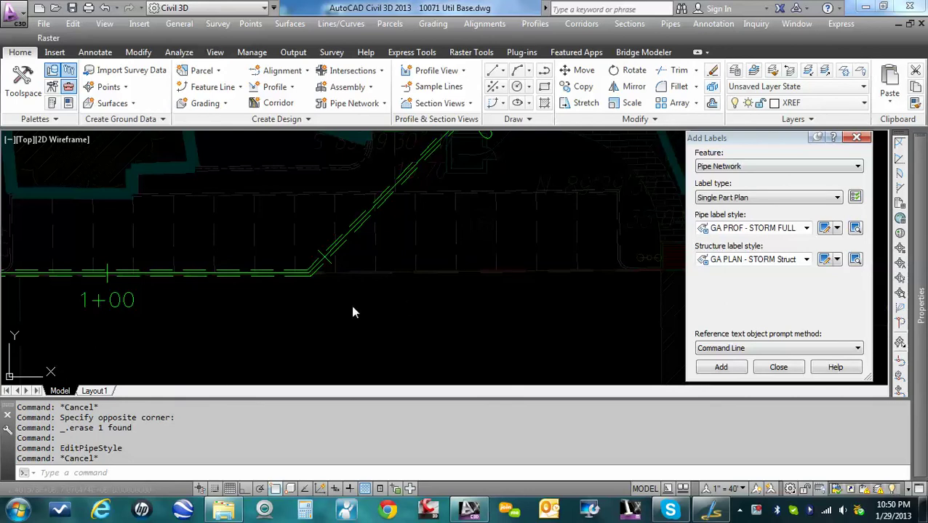
In the diagonal storm pipe's GA Storm Pipe - Double Line style, uncheck 'Clean up pipe to pipe connections'
mouse_move(335, 300)
middle_mouse_down()
mouse_move(373, 312)
mouse_move(384, 303)
middle_mouse_up()
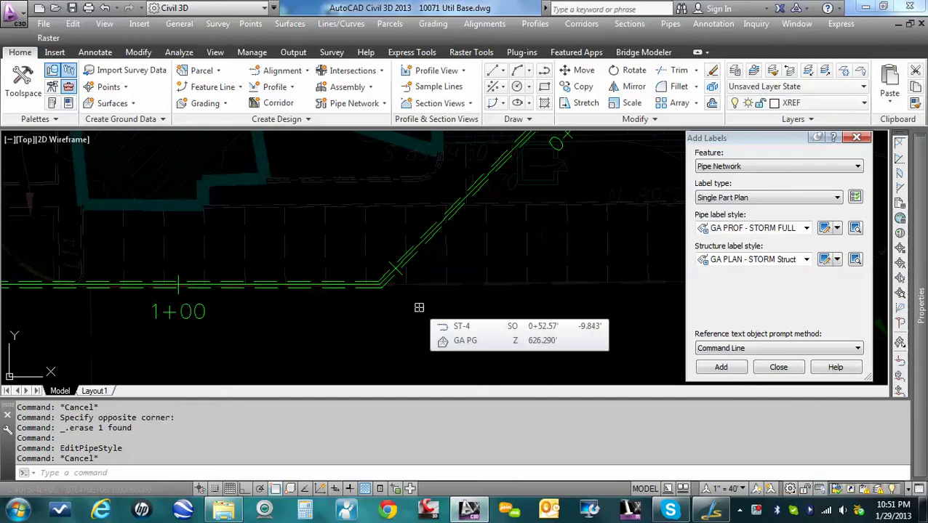
mouse_move(419, 307)
middle_click_drag(419, 307, 346, 303)
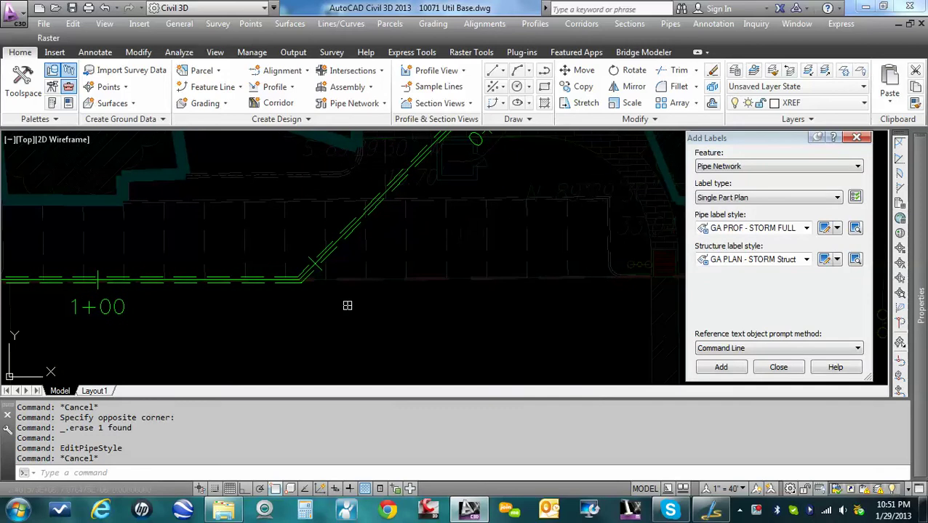
scroll(341, 307, "up", 2)
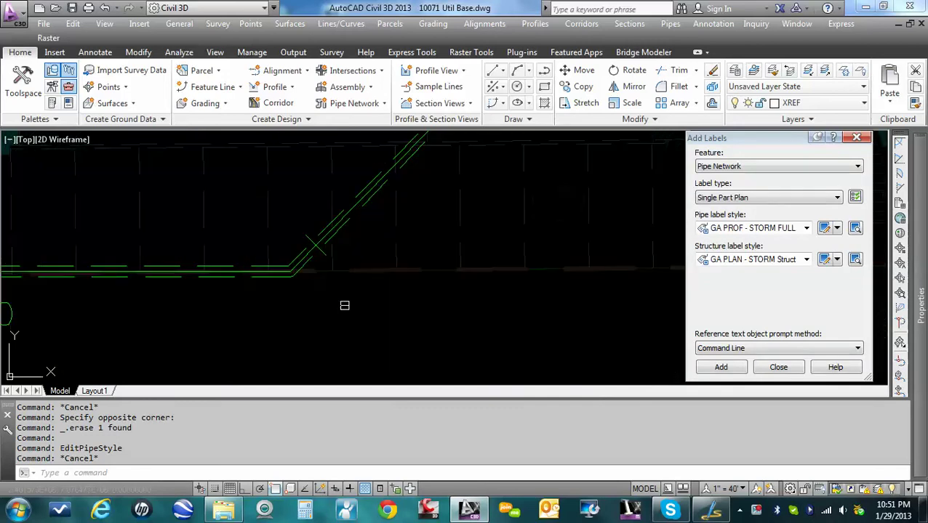
middle_click_drag(349, 301, 333, 301)
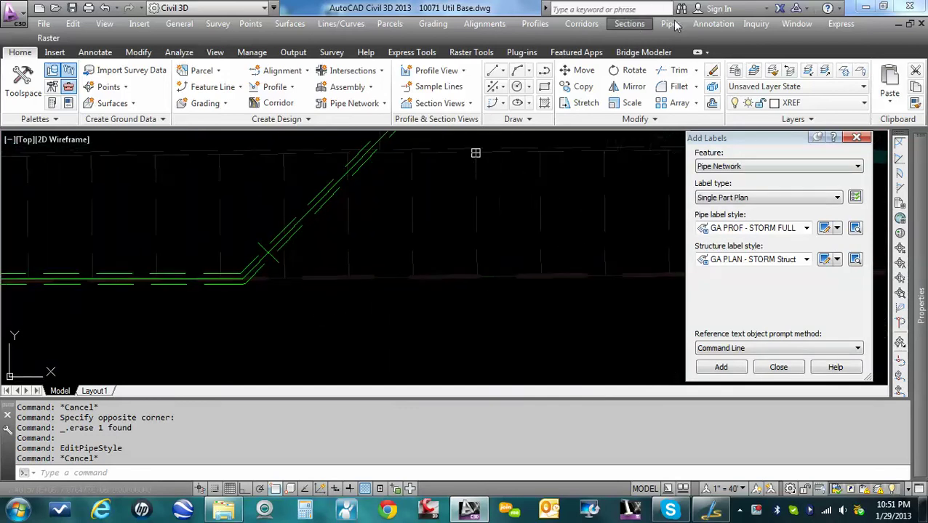
mouse_move(921, 211)
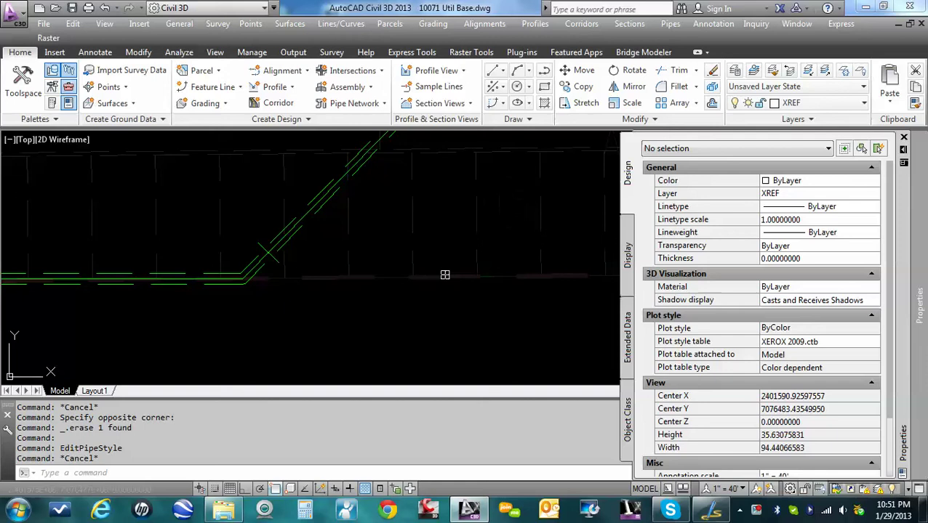
mouse_move(436, 308)
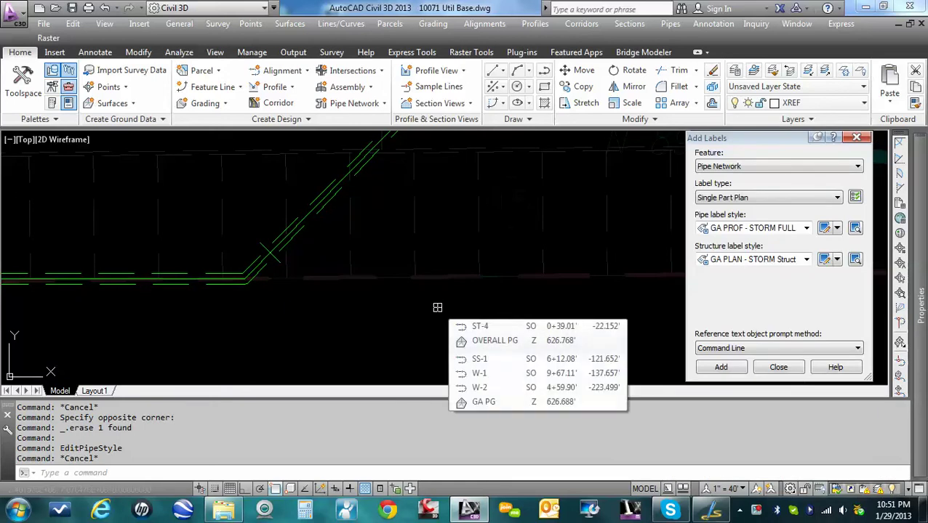
middle_click_drag(355, 318, 357, 311)
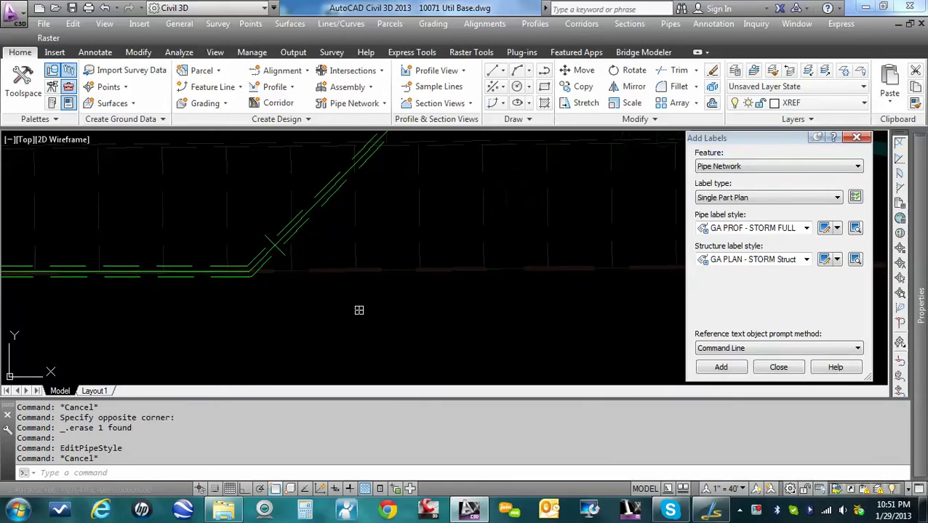
mouse_move(359, 310)
left_click(331, 204)
right_click(330, 204)
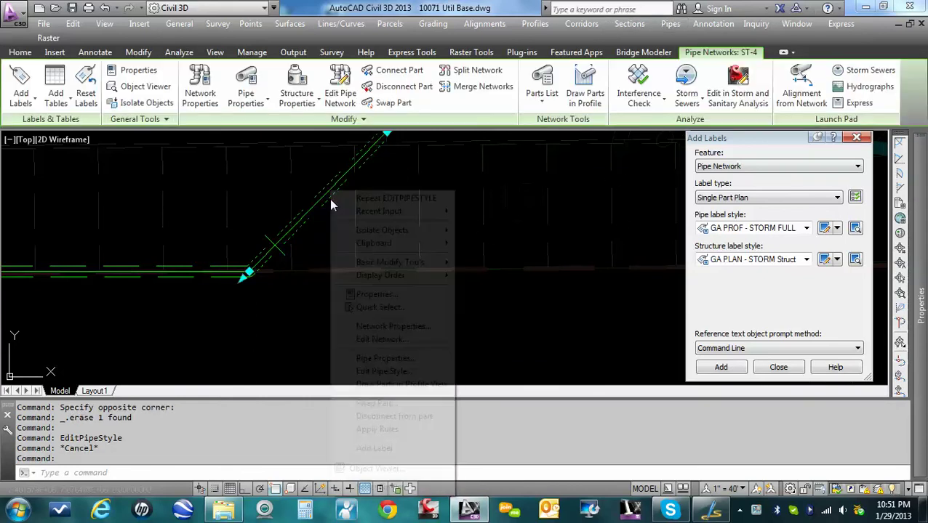
left_click(400, 372)
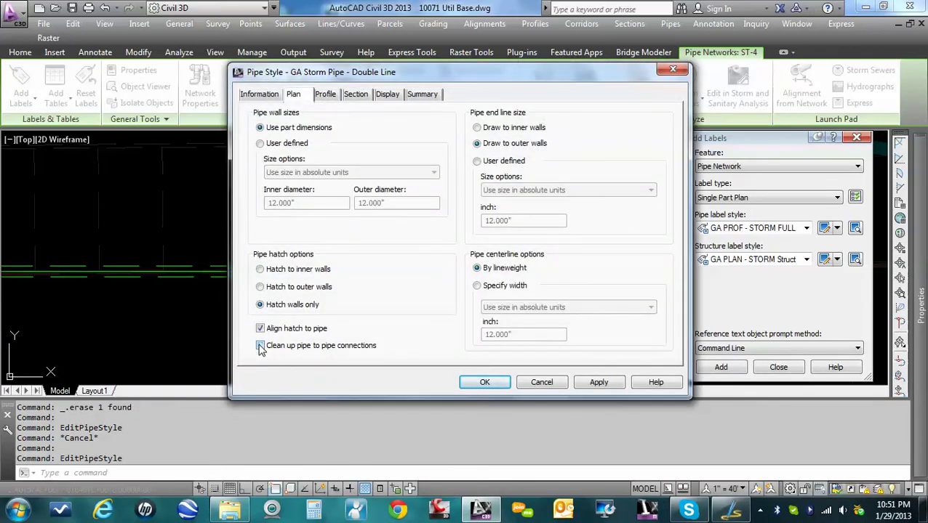
left_click(260, 346)
left_click(490, 391)
Add a GA PLAN - STORM Struct label to structure ST-4 at the bend
scroll(261, 272, "down", 3)
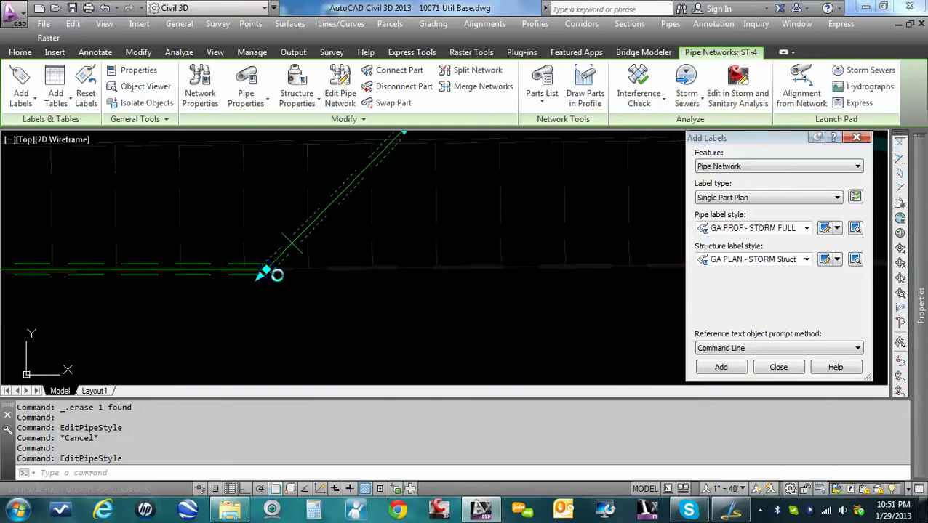
key("Escape")
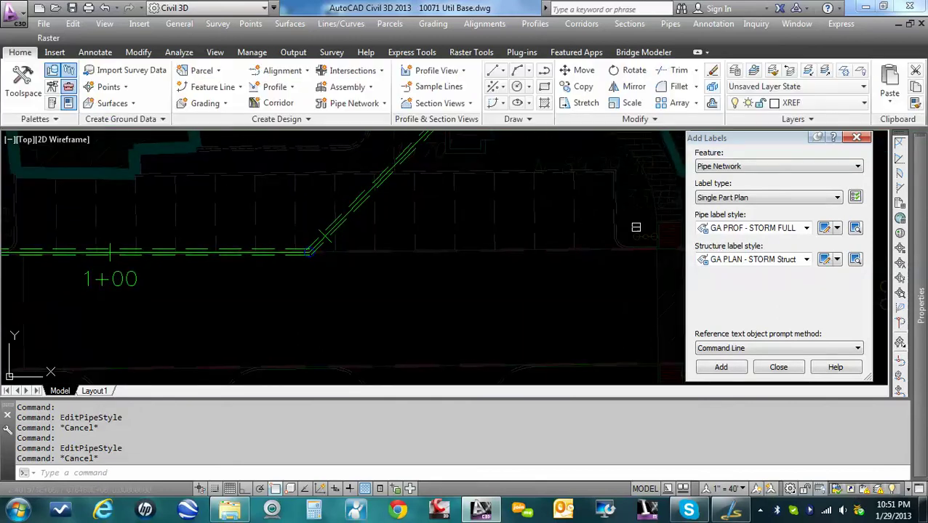
left_click(781, 262)
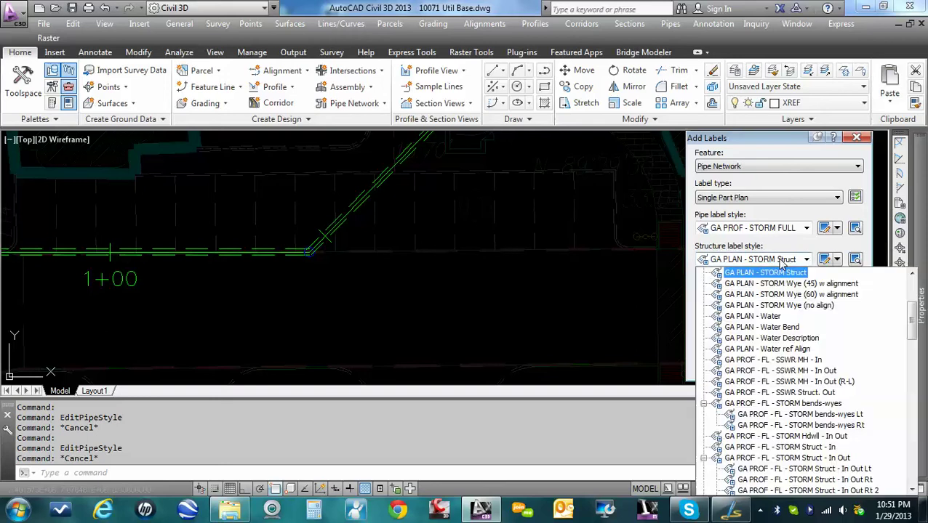
left_click(751, 274)
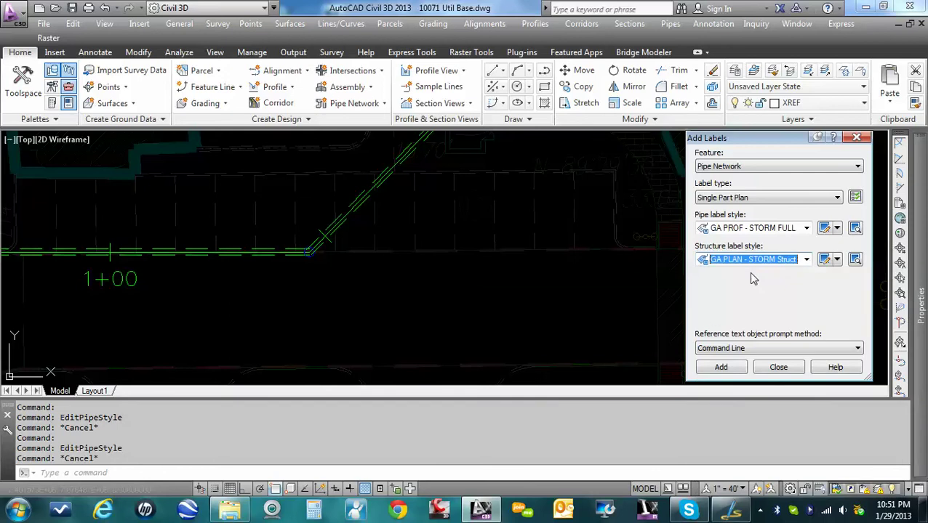
left_click(721, 367)
scroll(317, 255, "up", 4)
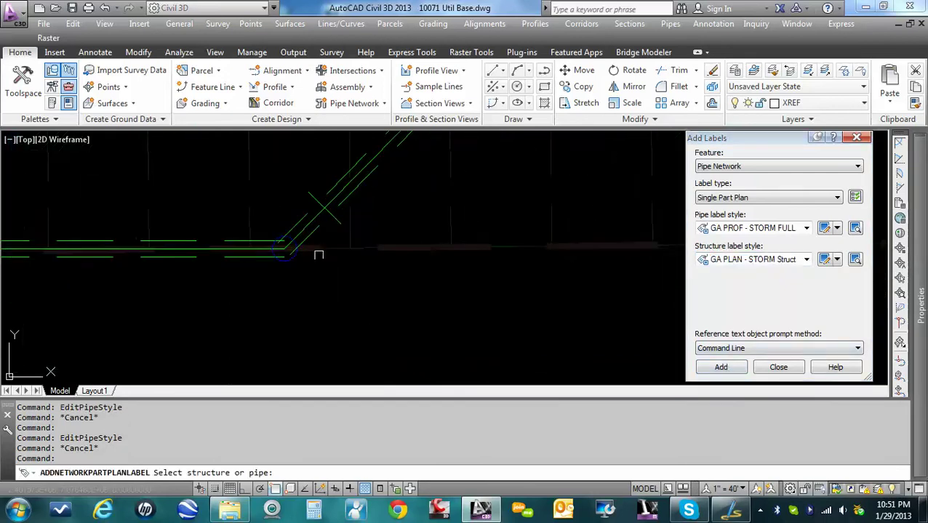
left_click(271, 260)
scroll(310, 263, "down", 3)
key("Return")
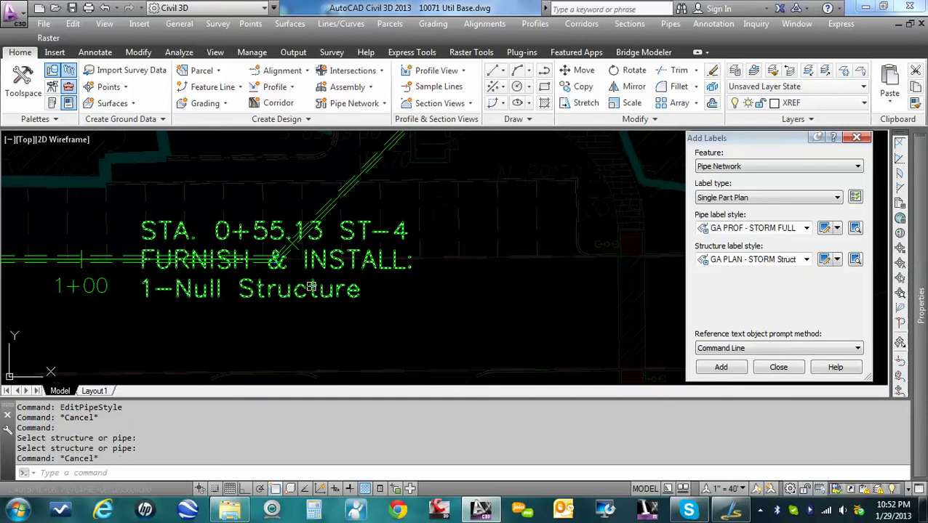
Move the ST-4 label below-right of the bend, leaving a leader back to it
key("Escape")
left_click(307, 282)
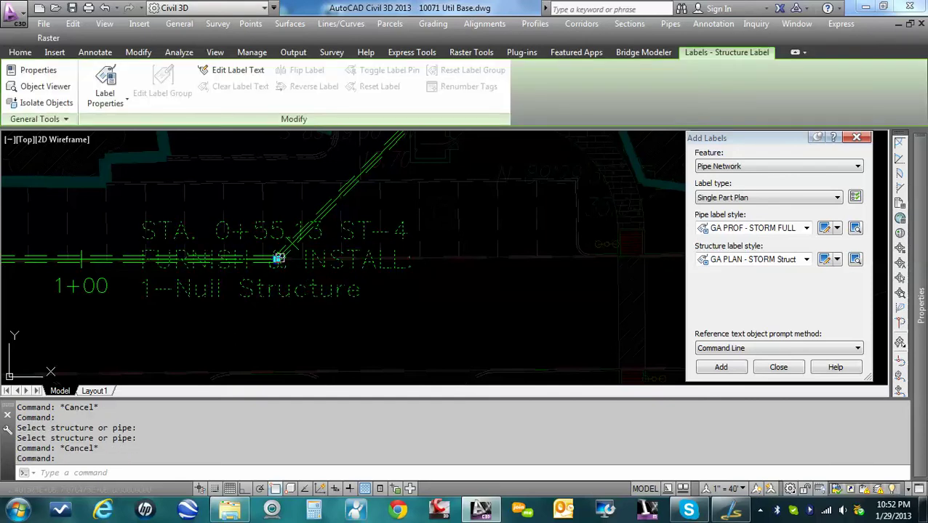
left_click(276, 259)
scroll(291, 269, "down", 4)
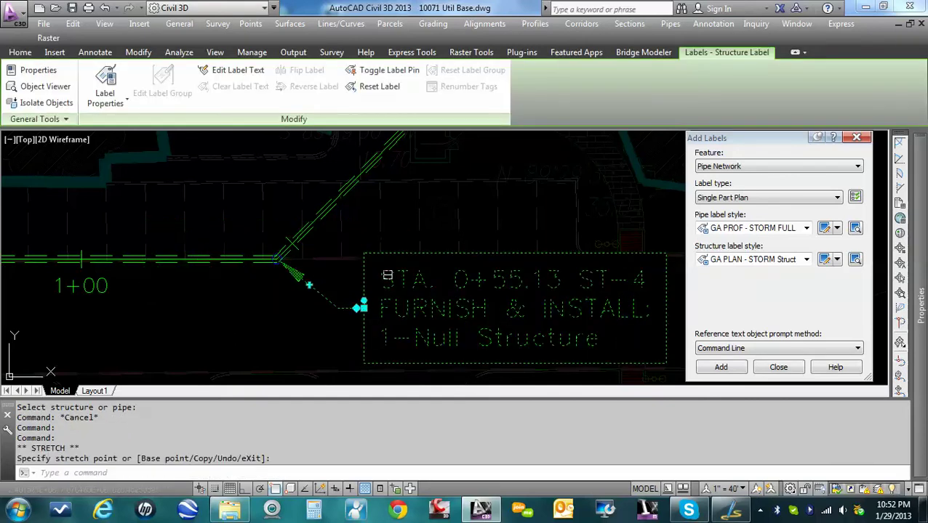
scroll(320, 262, "up", 2)
key("Escape")
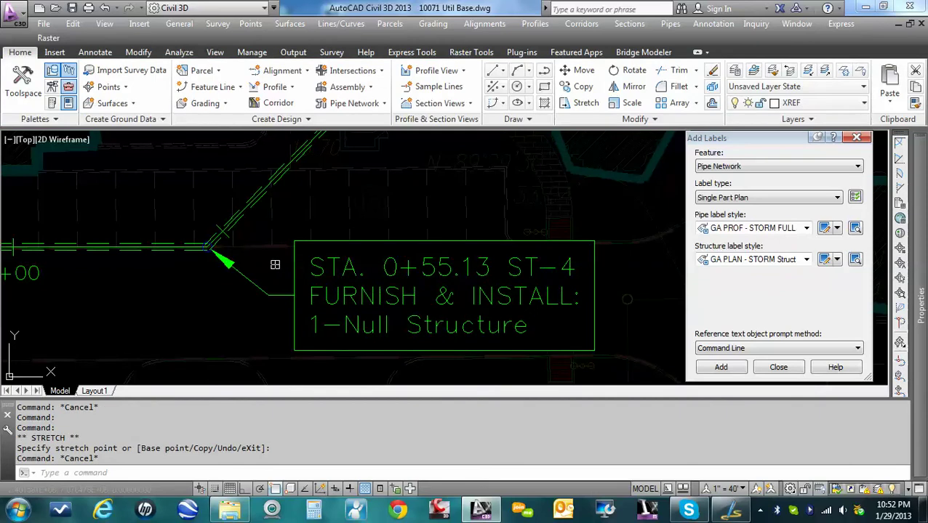
scroll(251, 276, "up", 2)
scroll(226, 251, "up", 2)
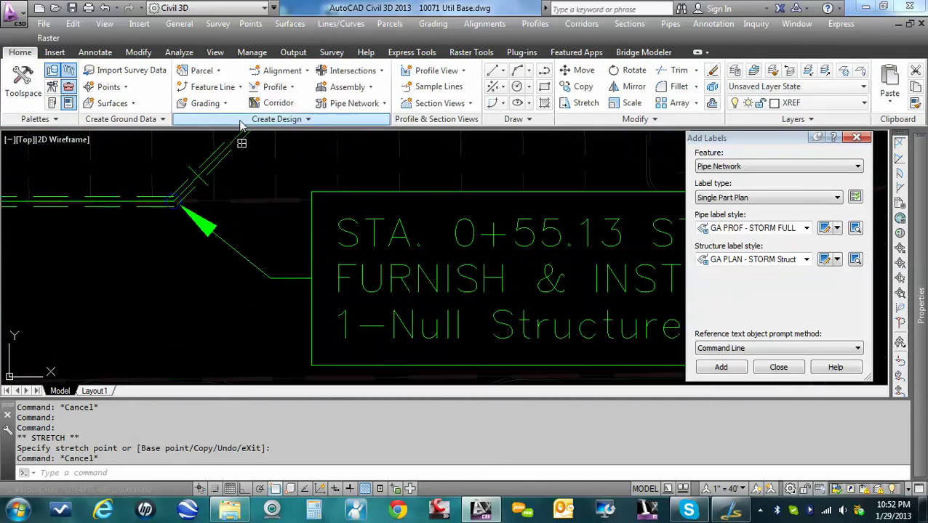
scroll(203, 210, "up", 3)
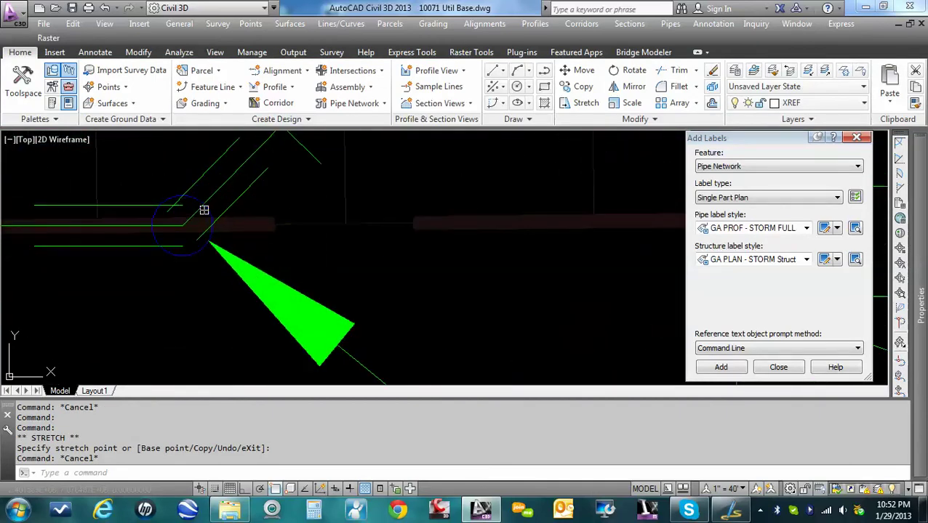
left_click(204, 210)
right_click(205, 210)
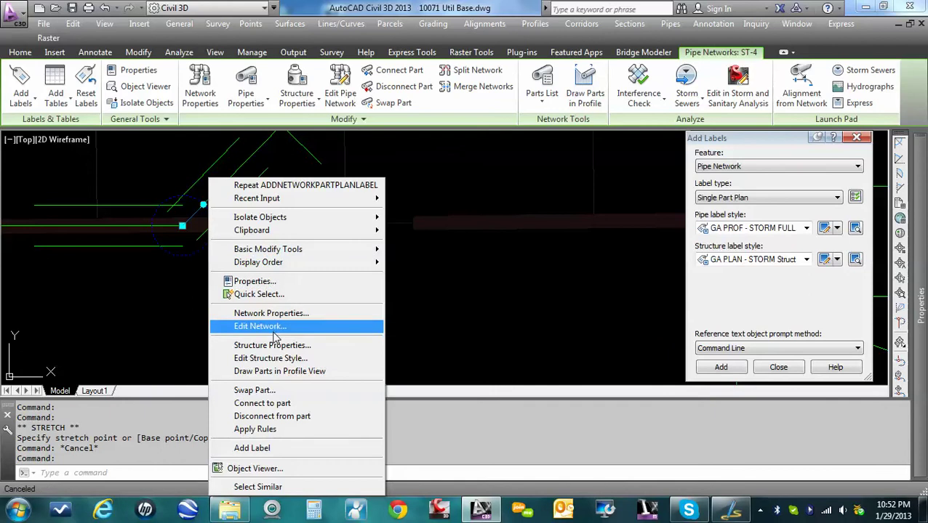
left_click(296, 100)
left_click(296, 100)
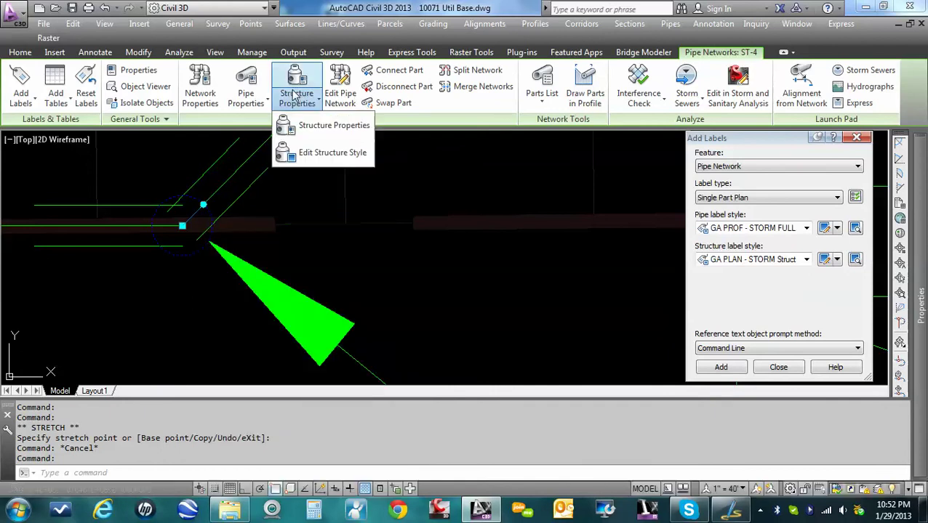
left_click(320, 127)
left_click(651, 216)
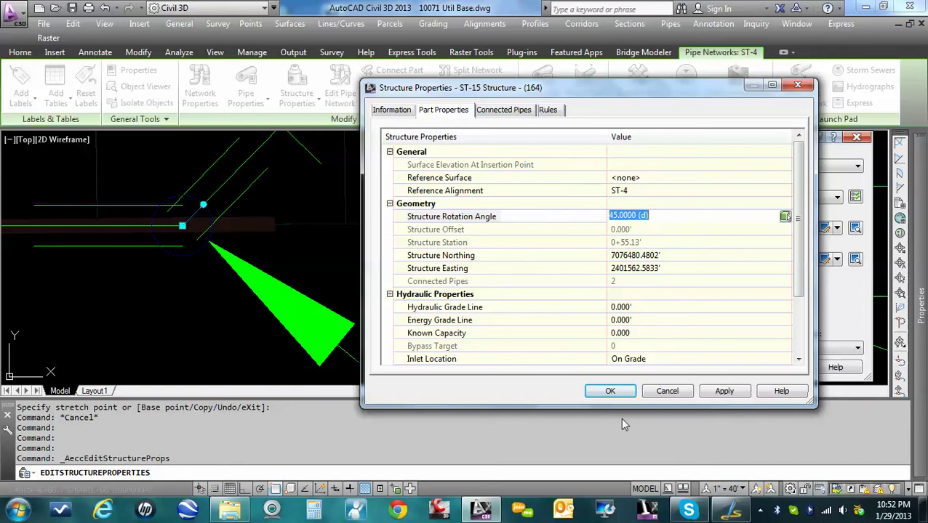
left_click(611, 393)
scroll(351, 268, "up", 5)
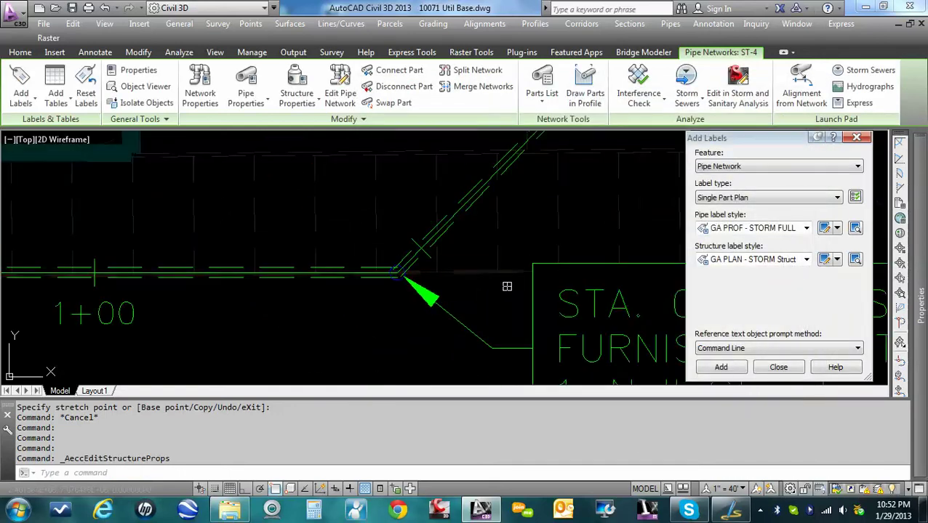
scroll(351, 268, "up", 4)
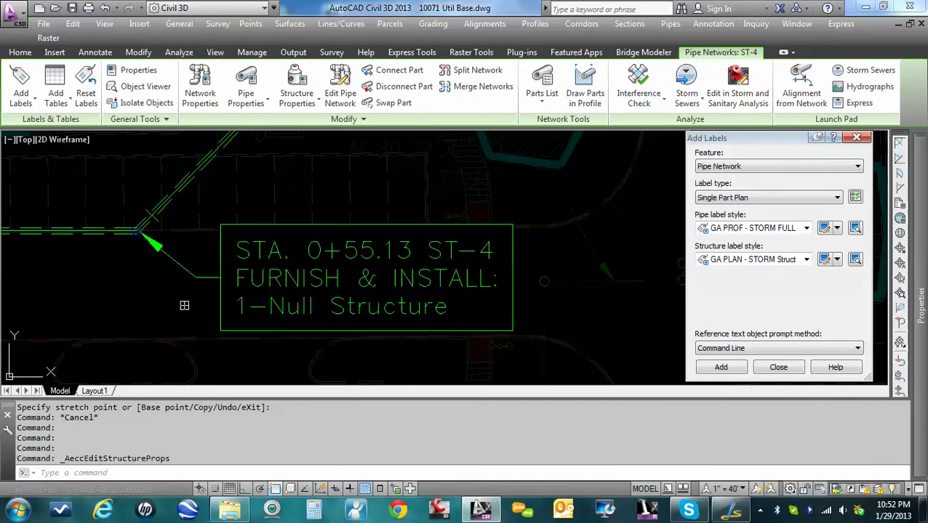
middle_click_drag(198, 304, 205, 304)
scroll(140, 231, "up", 2)
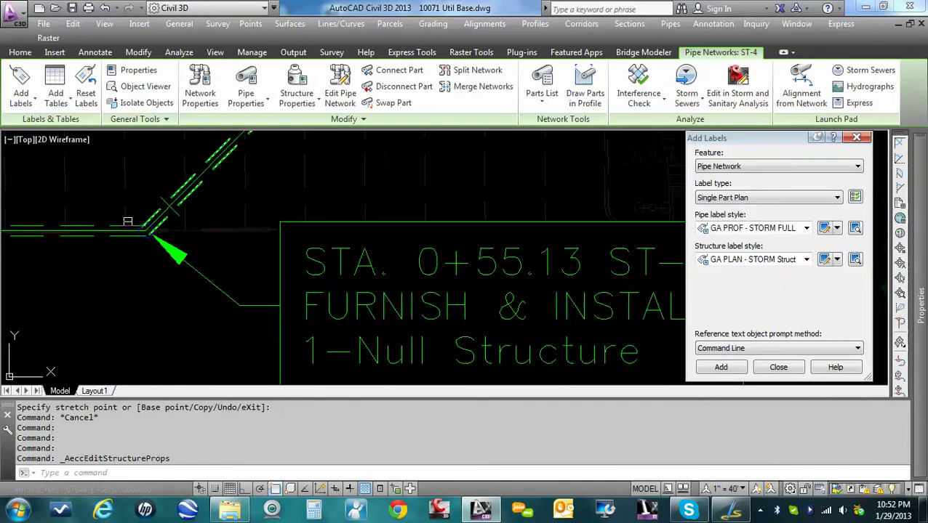
middle_click_drag(134, 217, 128, 202)
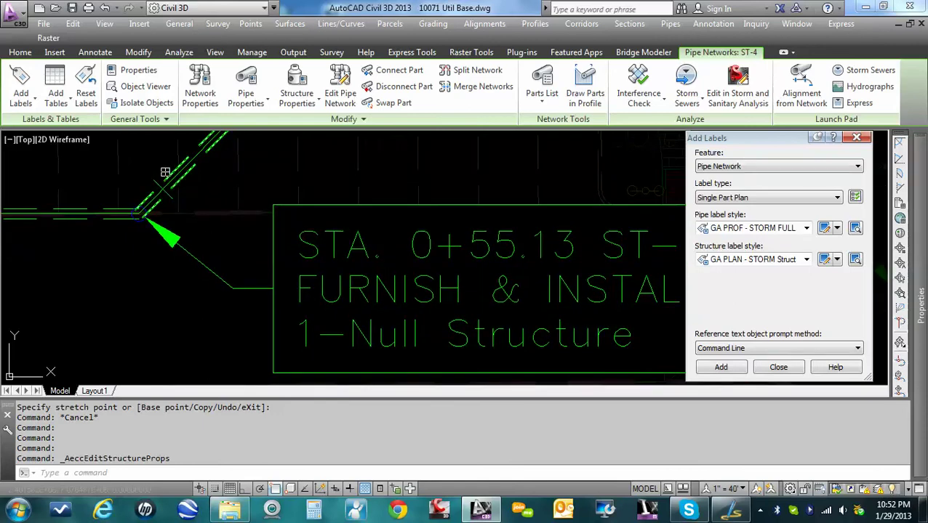
Open the ST-4 label's GA PLAN - STORM Struct style in the Label Style Composer
middle_click_drag(321, 274, 295, 260)
scroll(294, 261, "down", 2)
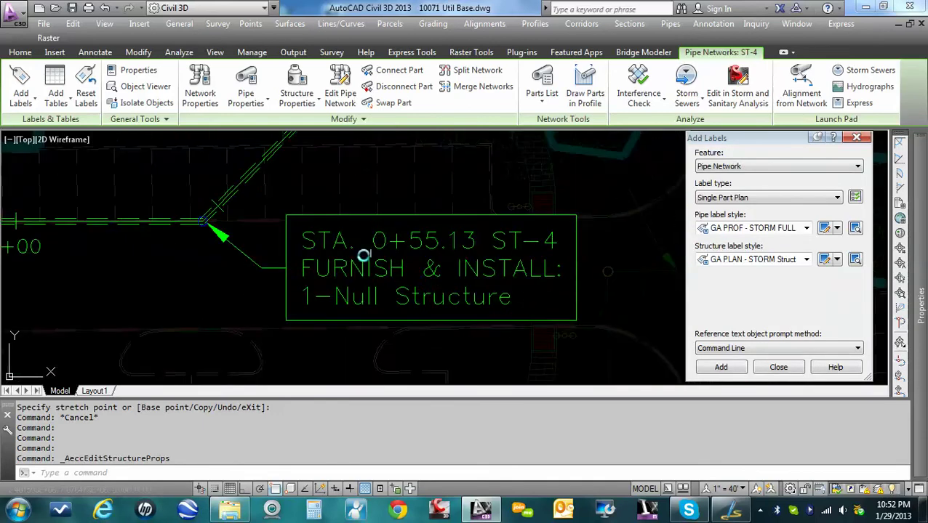
left_click(269, 252)
left_click(266, 255)
right_click(267, 255)
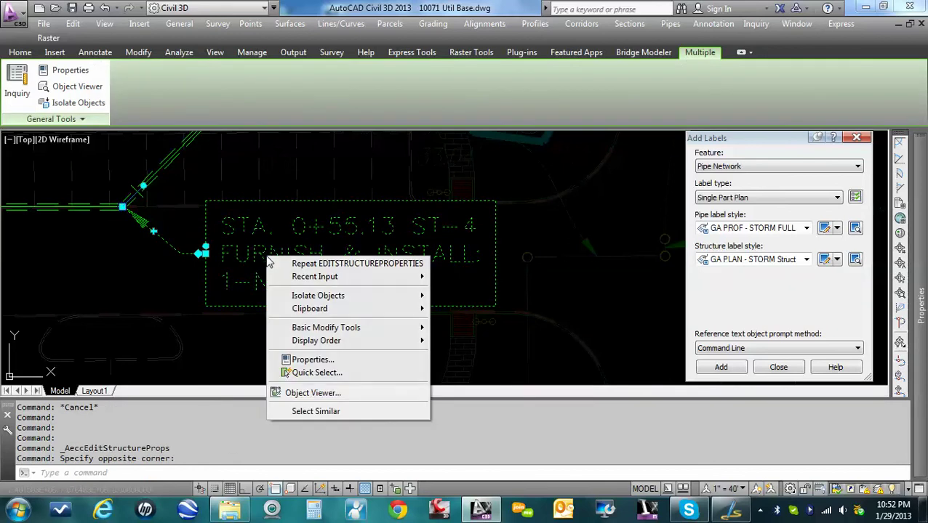
left_click(229, 270)
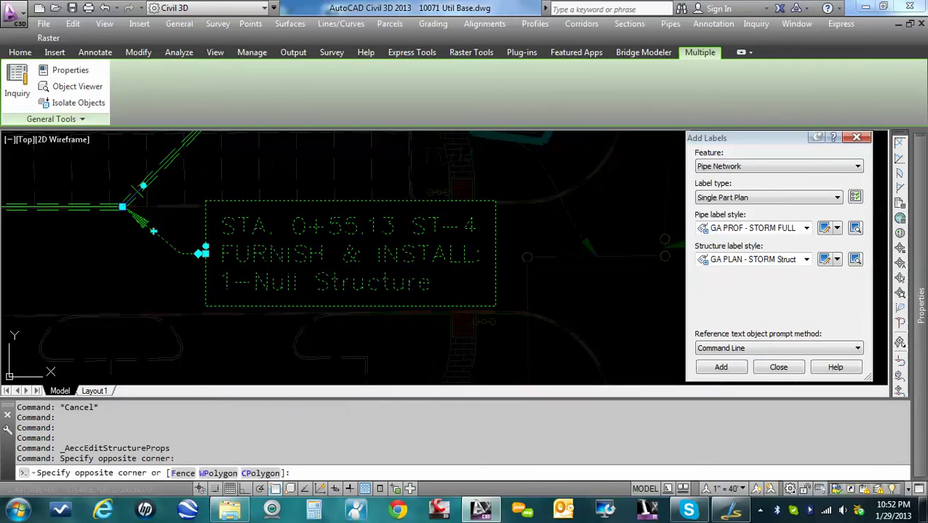
key("Escape")
key("Escape")
left_click(225, 262)
right_click(225, 262)
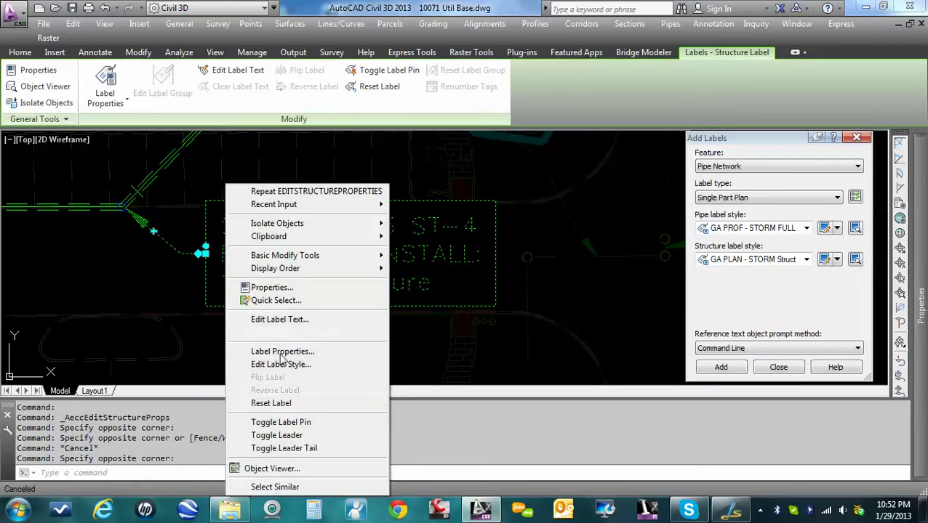
left_click(287, 365)
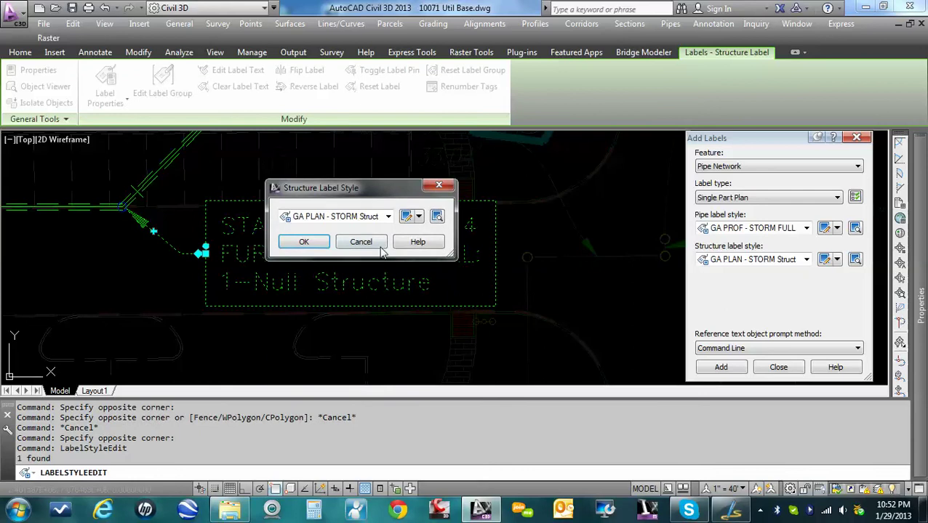
left_click(405, 218)
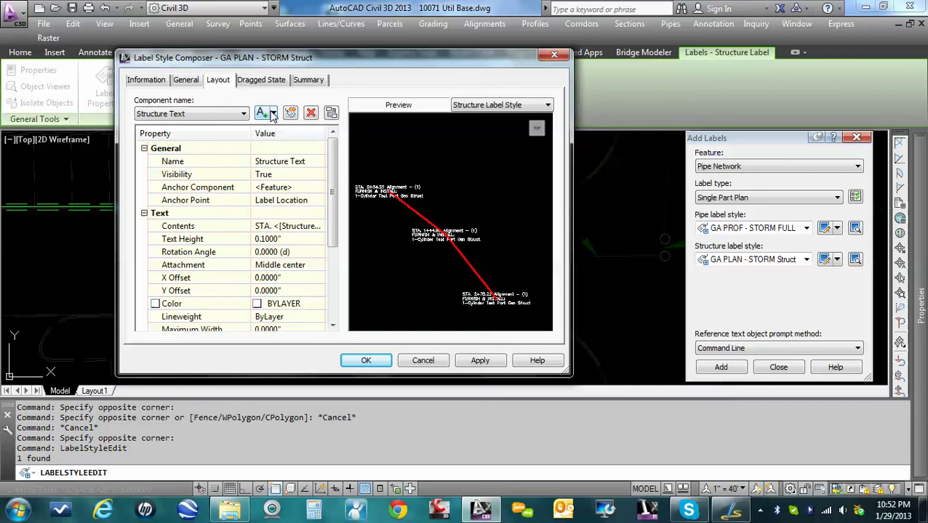
Add a Text For Each component for Structure out flow pipes and edit its contents
left_click(273, 114)
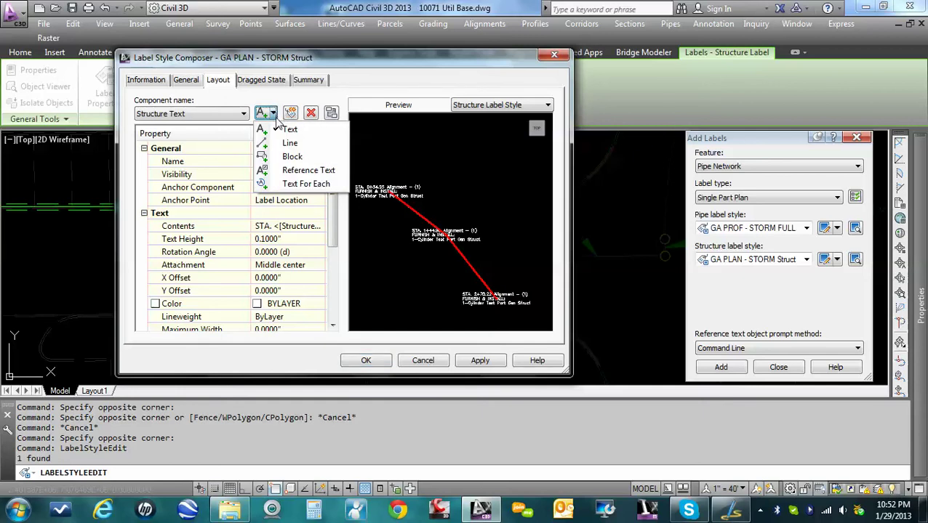
left_click(298, 186)
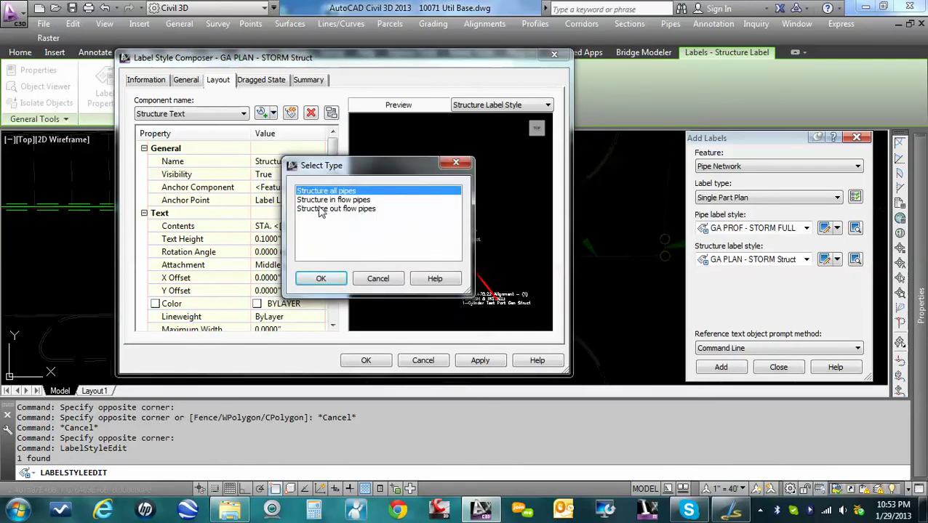
left_click(320, 209)
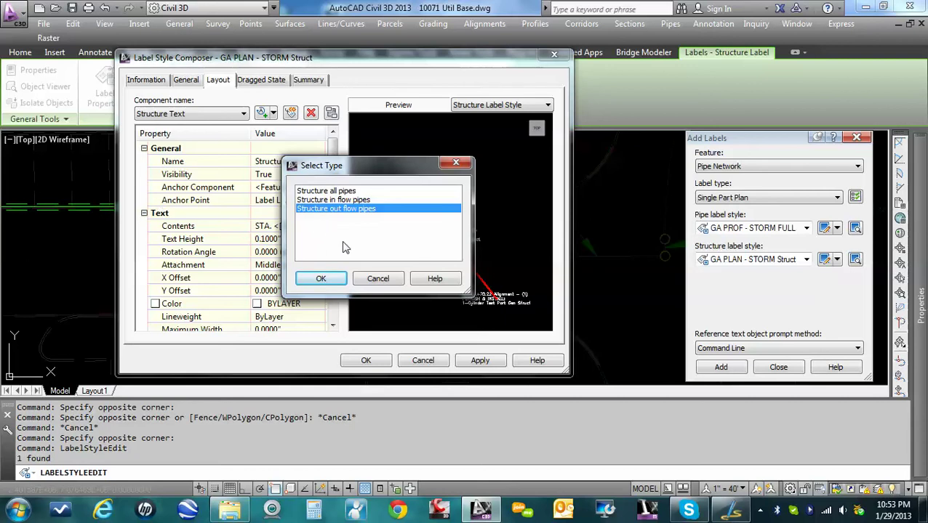
left_click(320, 278)
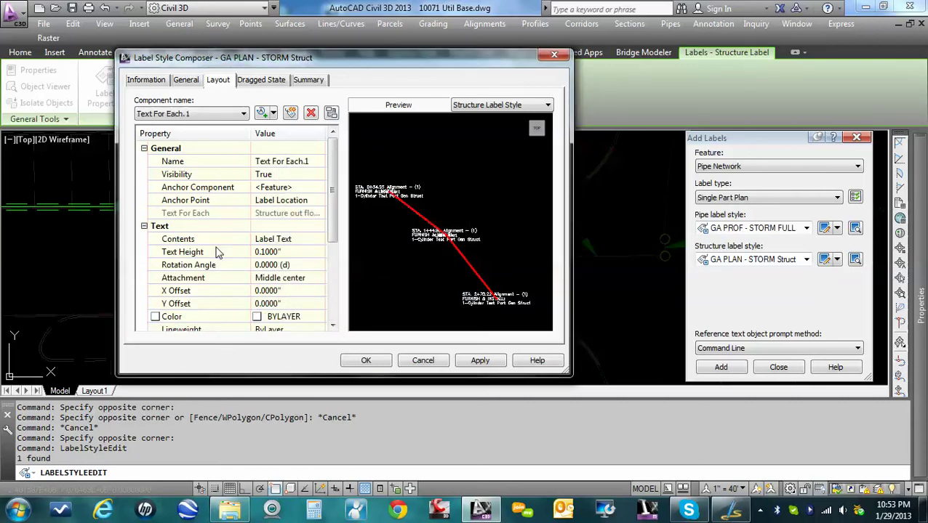
left_click(309, 240)
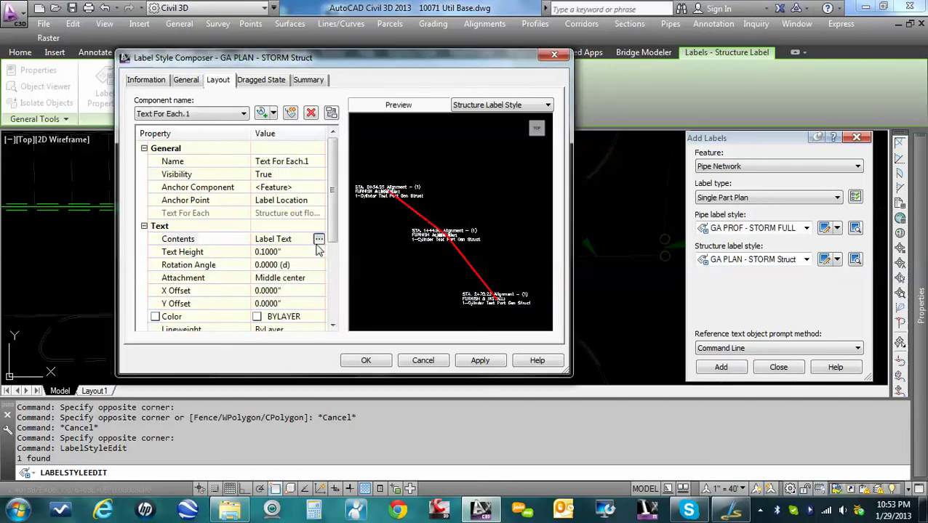
left_click(320, 240)
Replace Label Text with a Connected Pipe Inner Diameter or Width field at precision 1
left_click_drag(642, 151, 516, 145)
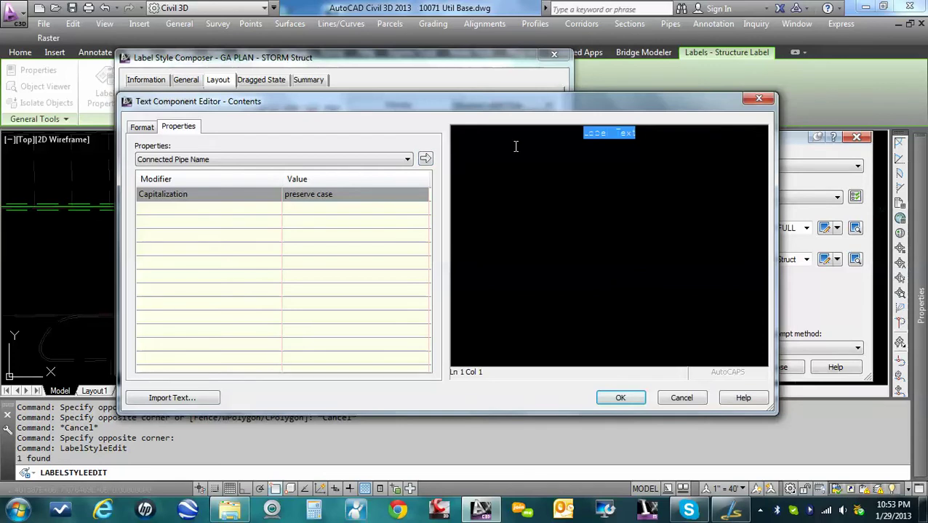
key("Delete")
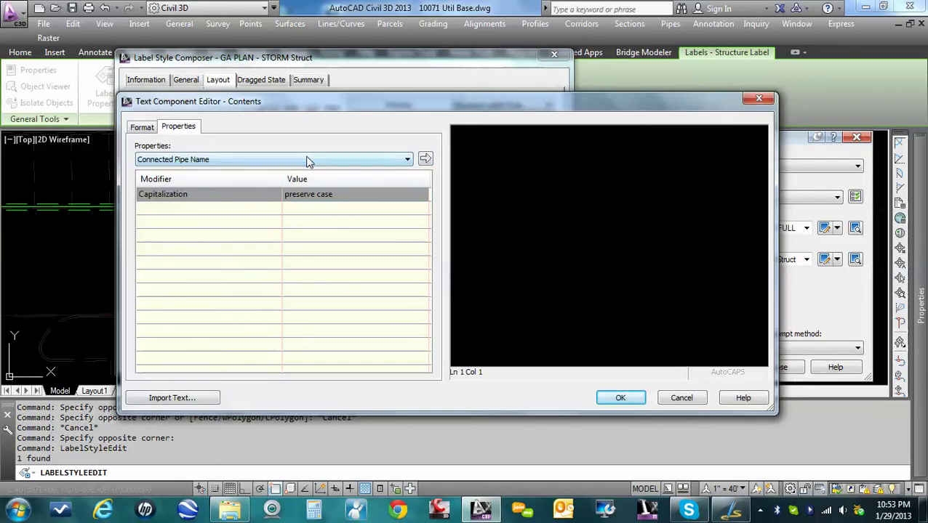
left_click(307, 159)
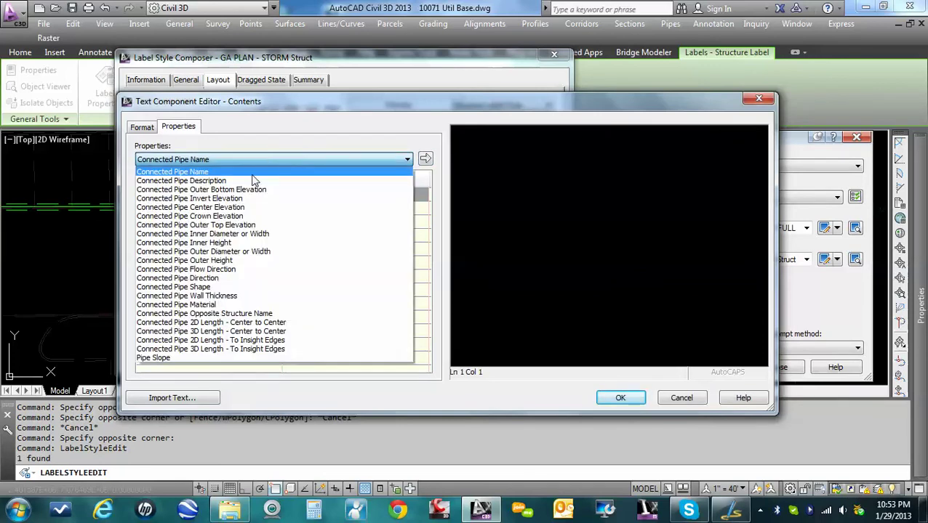
left_click(251, 234)
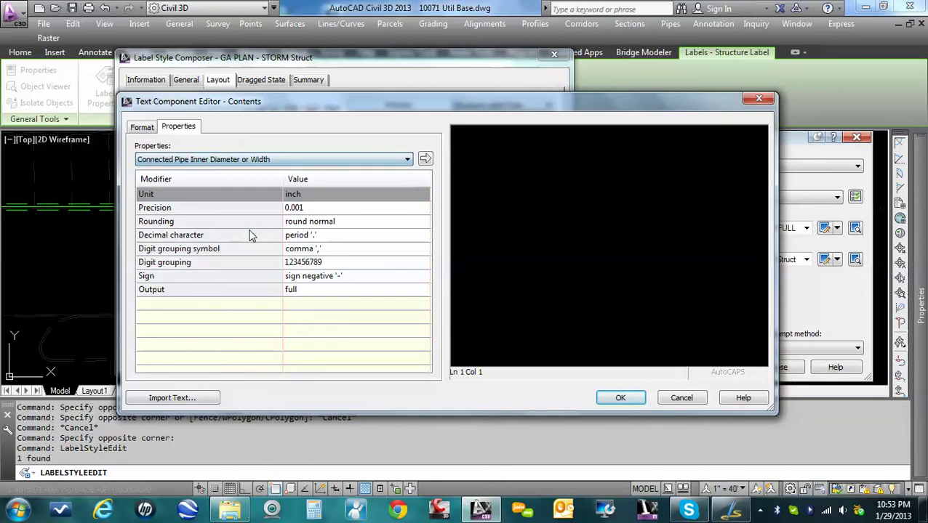
left_click(325, 208)
left_click(325, 207)
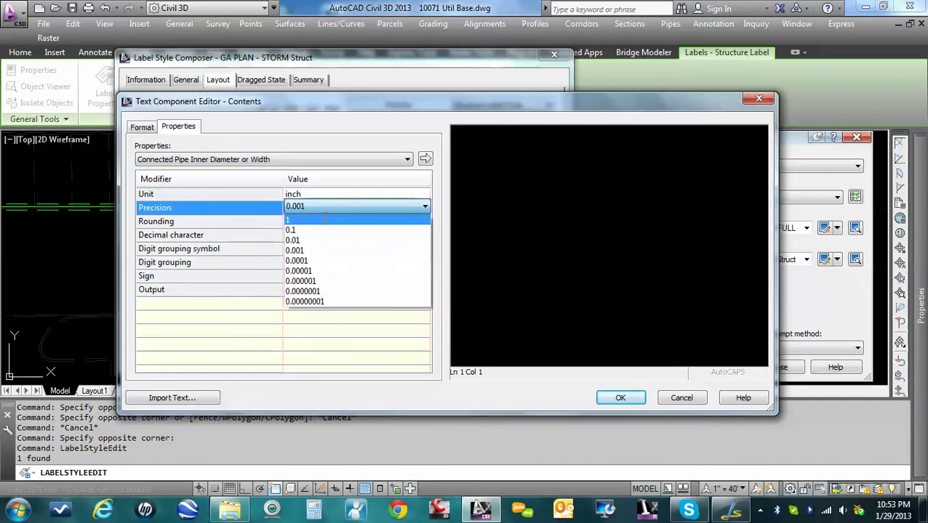
left_click(317, 220)
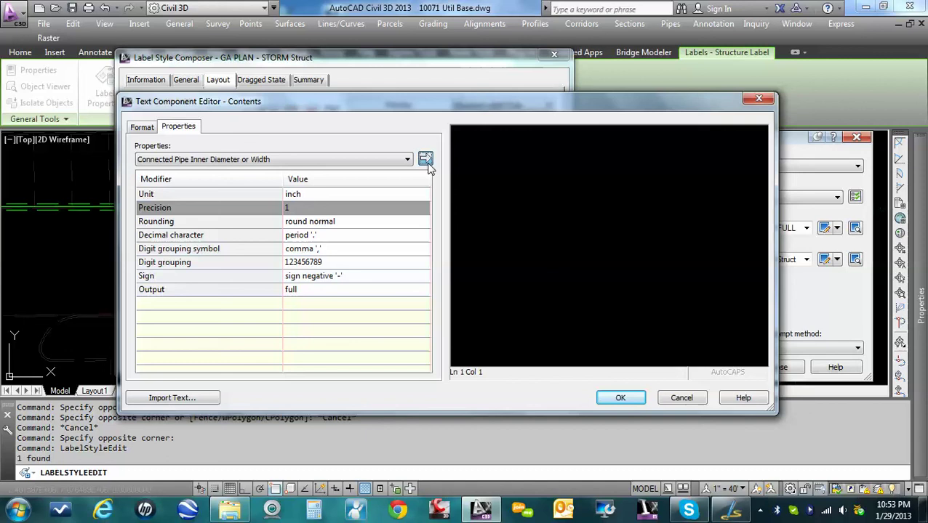
left_click(425, 159)
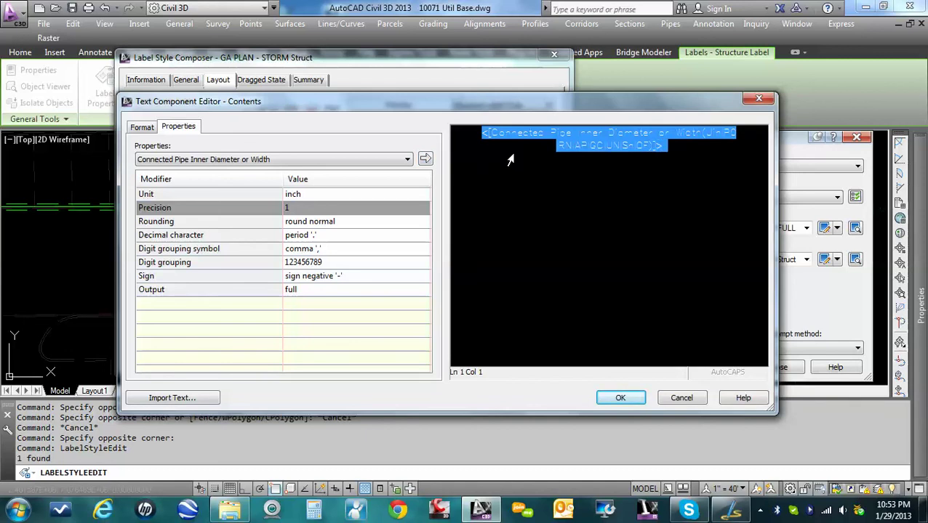
Copy the inserted diameter field code and close the Text Component Editor
left_click_drag(677, 145, 454, 132)
right_click(513, 135)
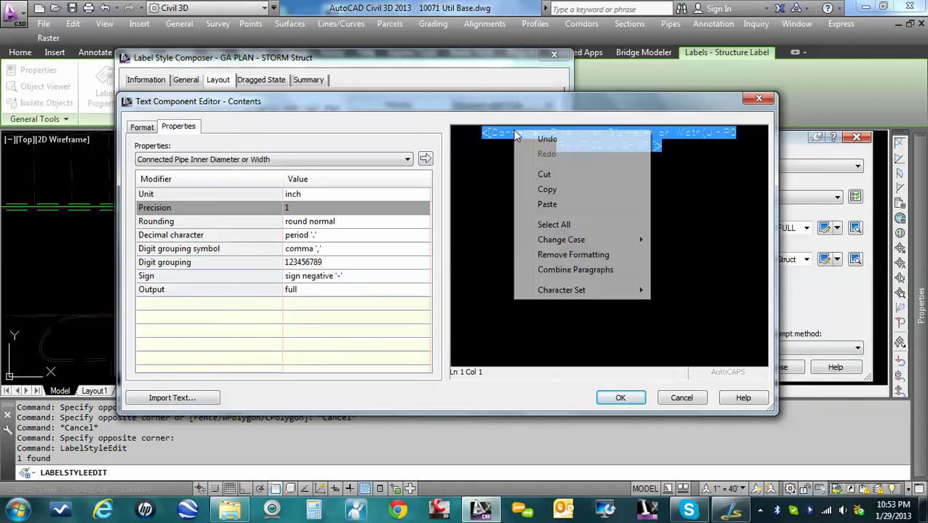
left_click(546, 190)
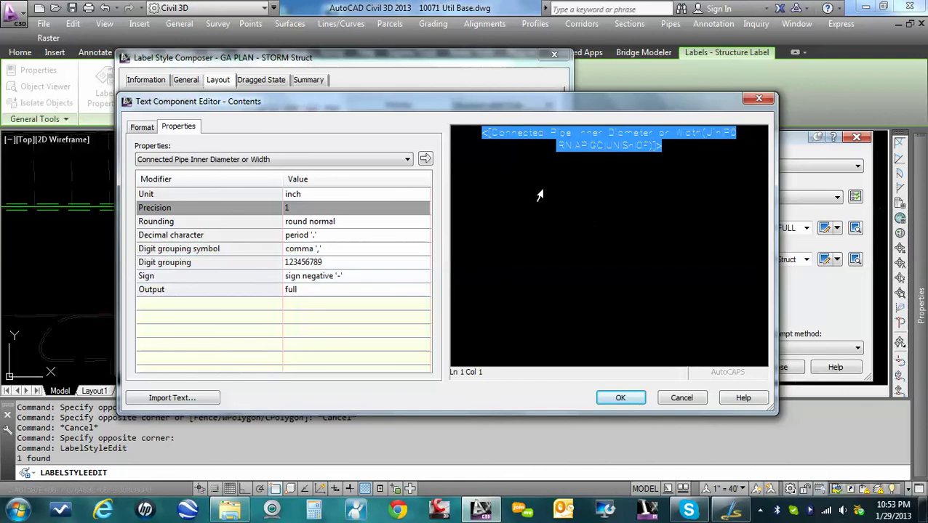
left_click(620, 397)
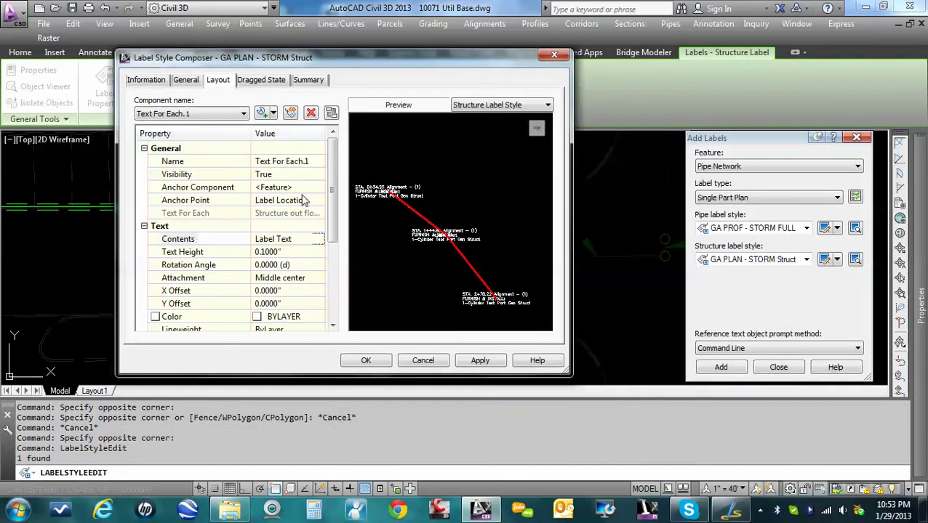
Delete the temporary Text For Each.1 component and edit the Structure Text contents
left_click(310, 114)
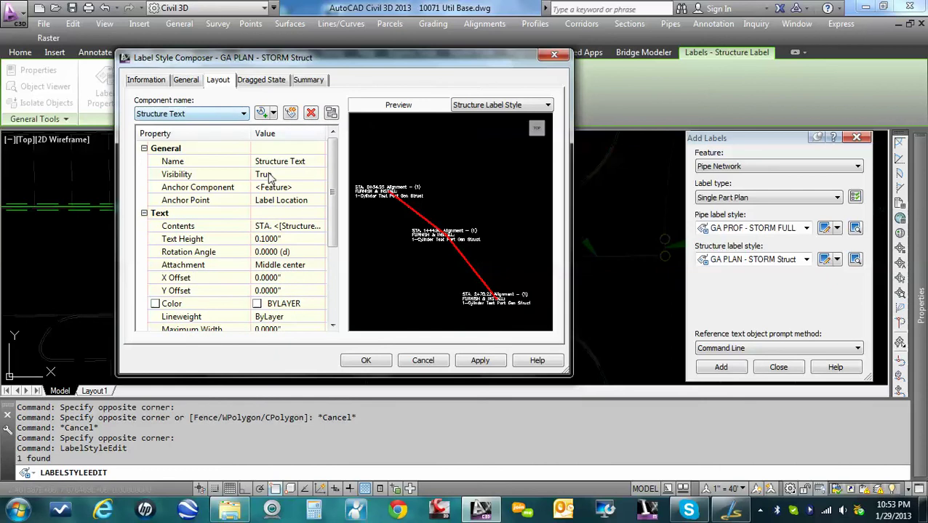
left_click(319, 232)
left_click(318, 226)
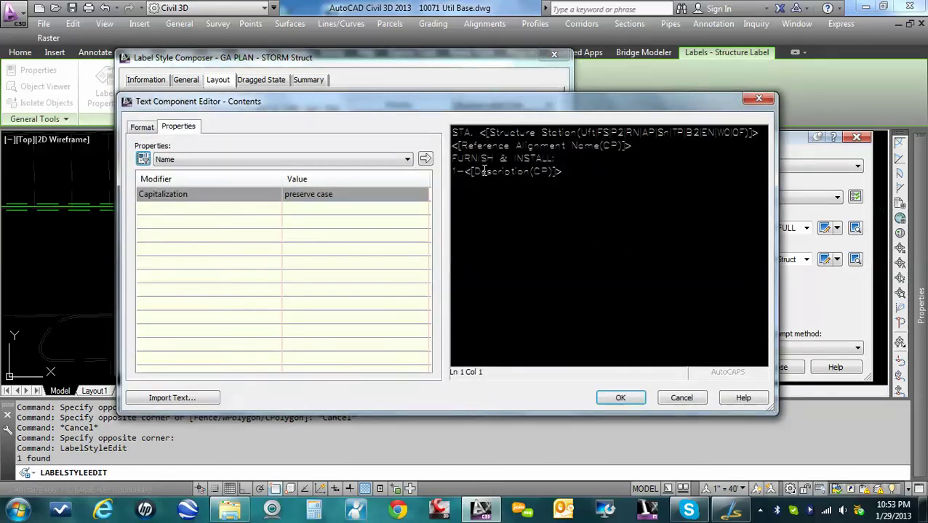
Replace <[Description(CP)]> after 1- with the pasted diameter field and an inch mark
left_click(485, 173)
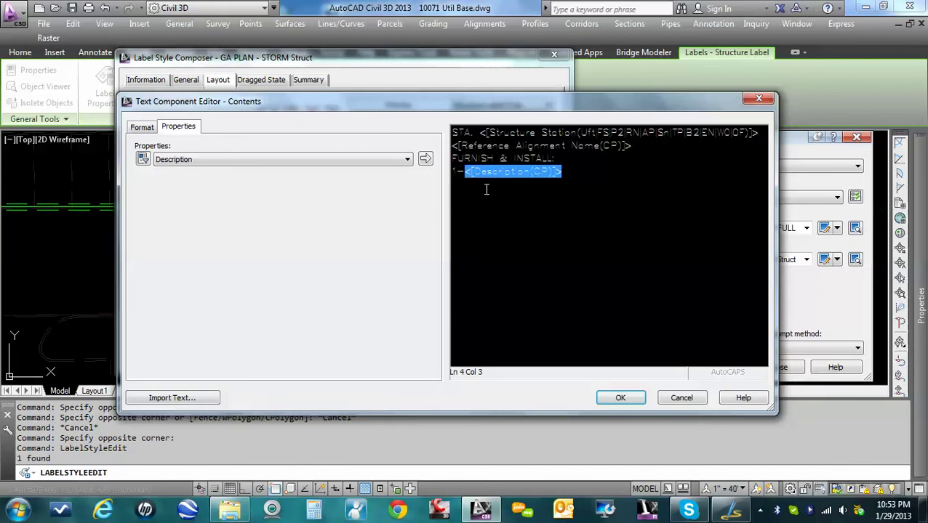
key("Delete")
right_click(478, 173)
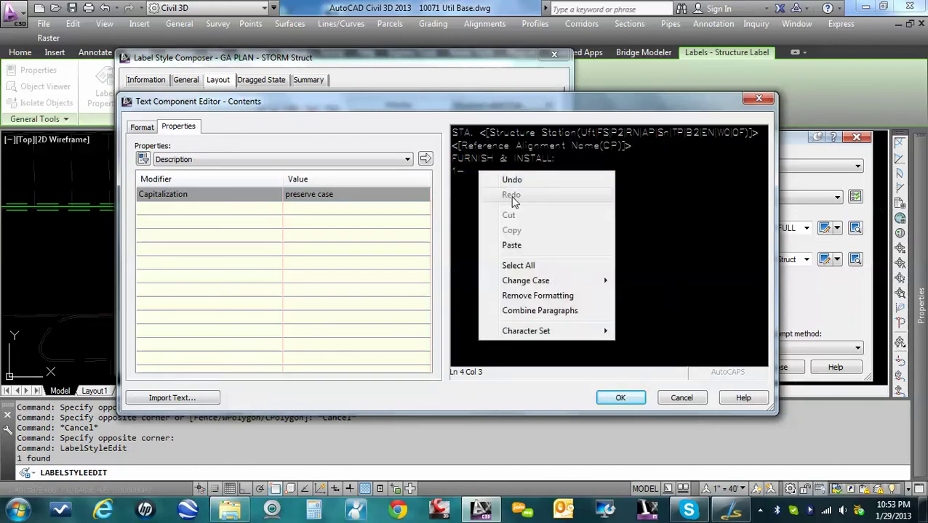
left_click(511, 246)
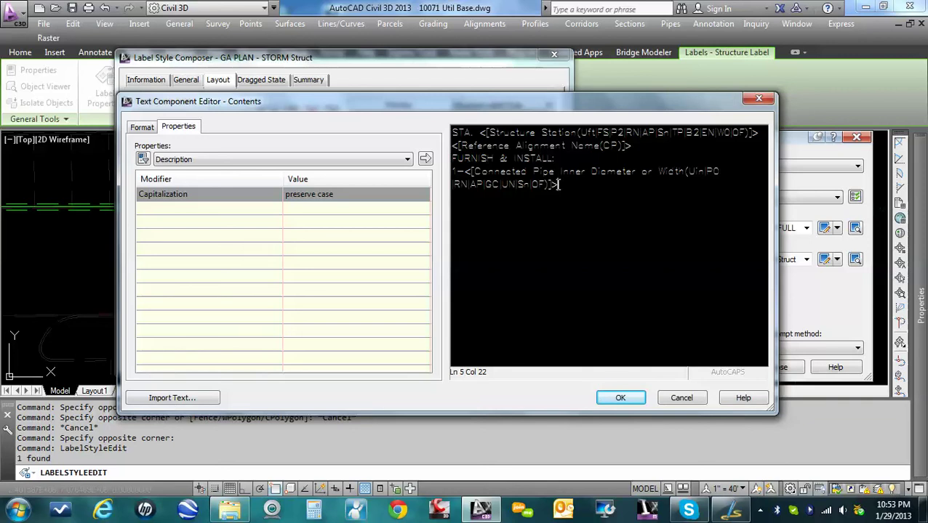
type("\"")
Insert a Structure Rotation Angle field rounded to whole degrees
left_click(322, 159)
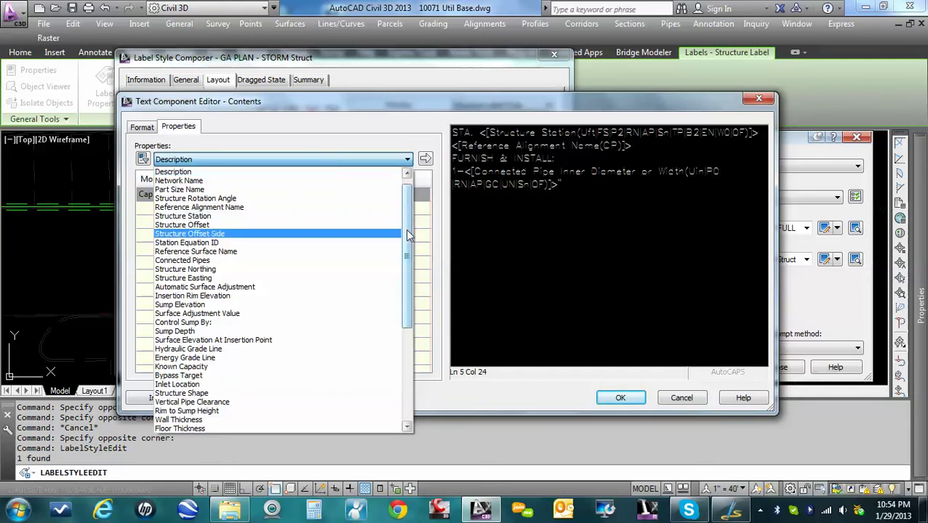
scroll(405, 214, "up", 1)
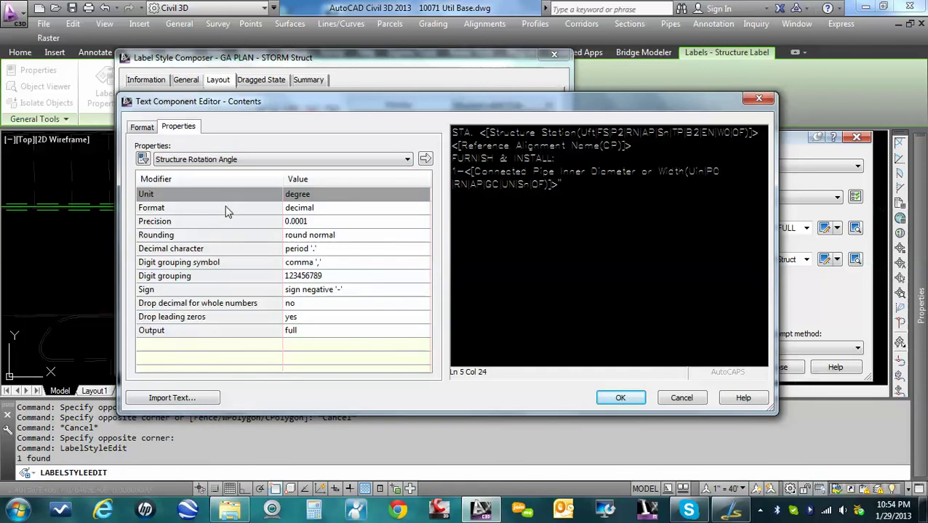
left_click(315, 210)
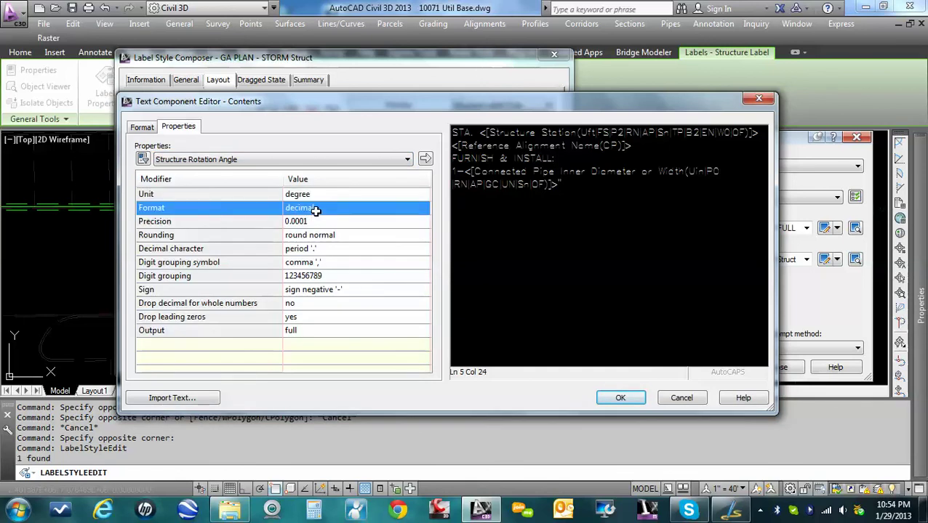
left_click(315, 209)
left_click(315, 209)
left_click(320, 228)
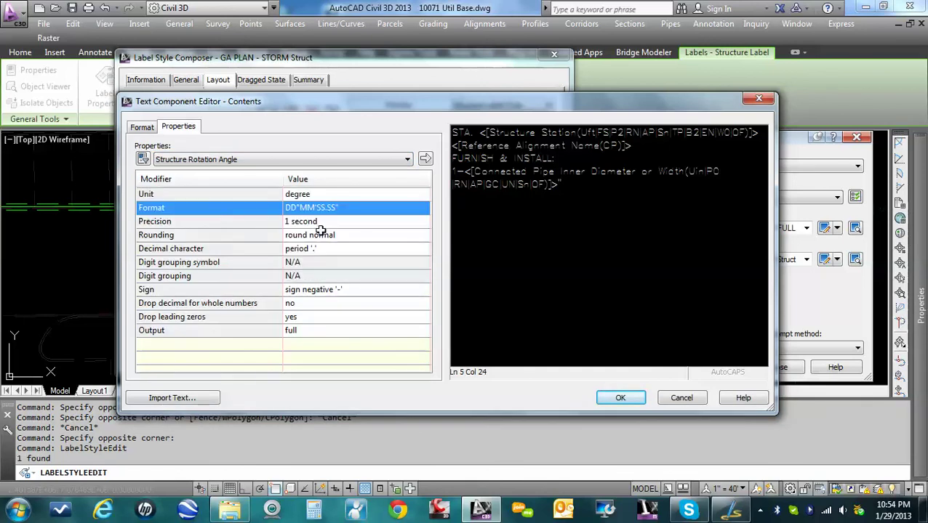
left_click(305, 221)
left_click(306, 220)
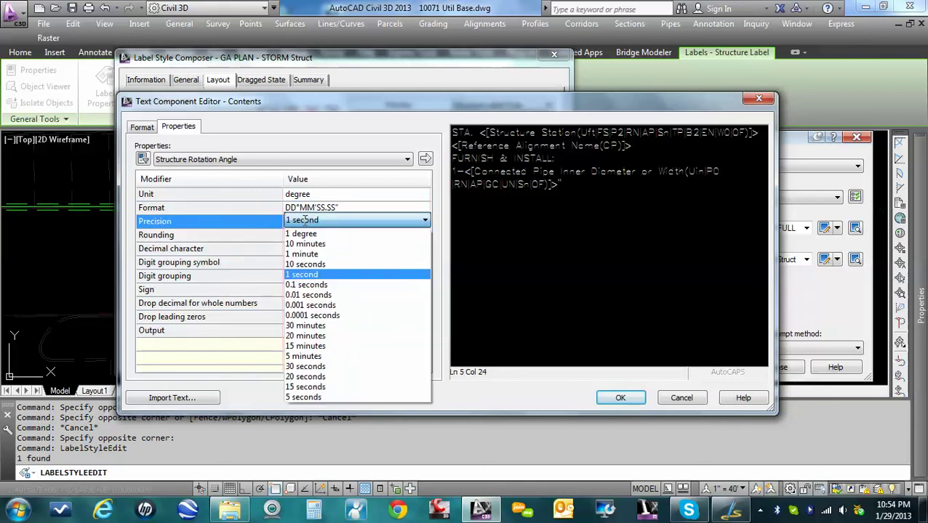
left_click(308, 234)
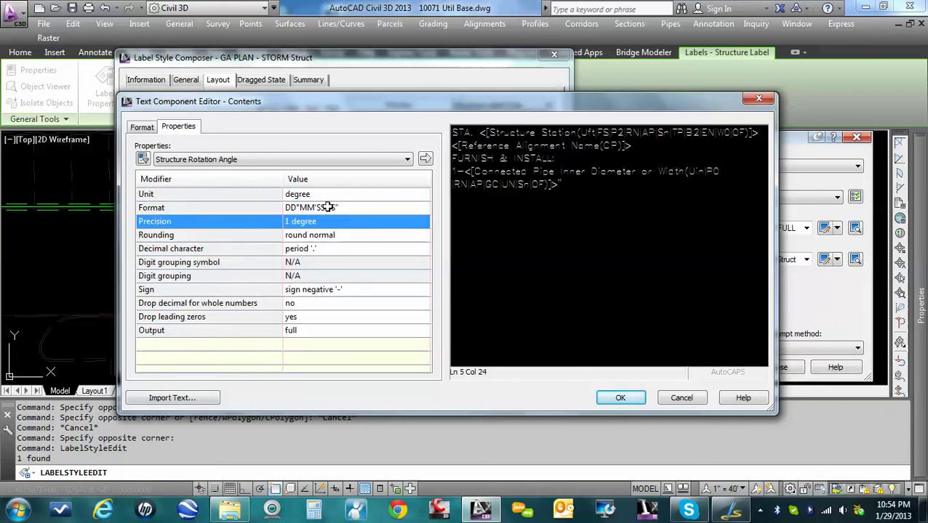
left_click(425, 160)
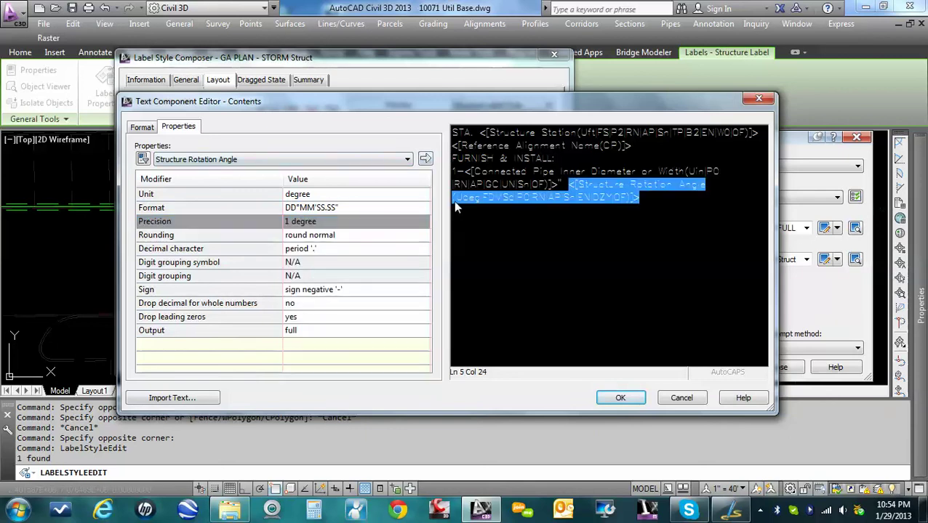
Add 'HORZ. BEND' after the rotation angle field and accept the contents
left_click(652, 196)
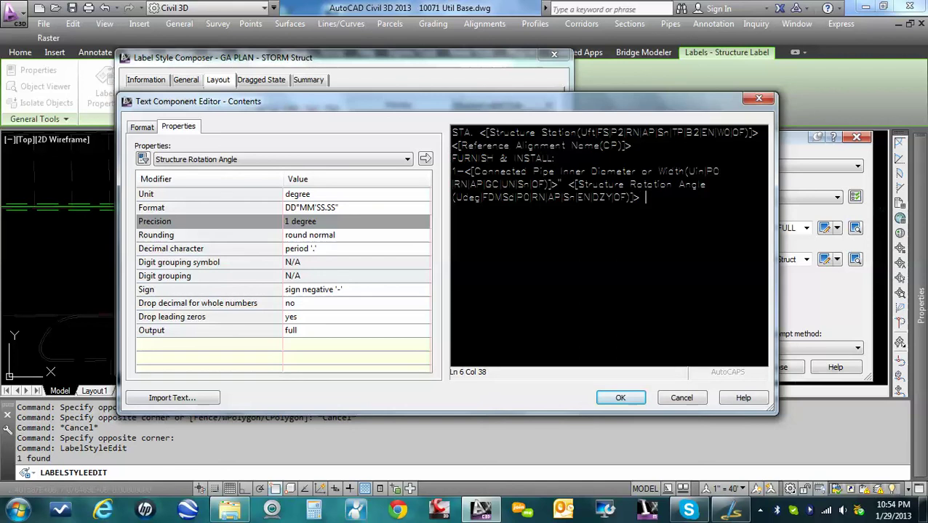
type("HORZ. BEN")
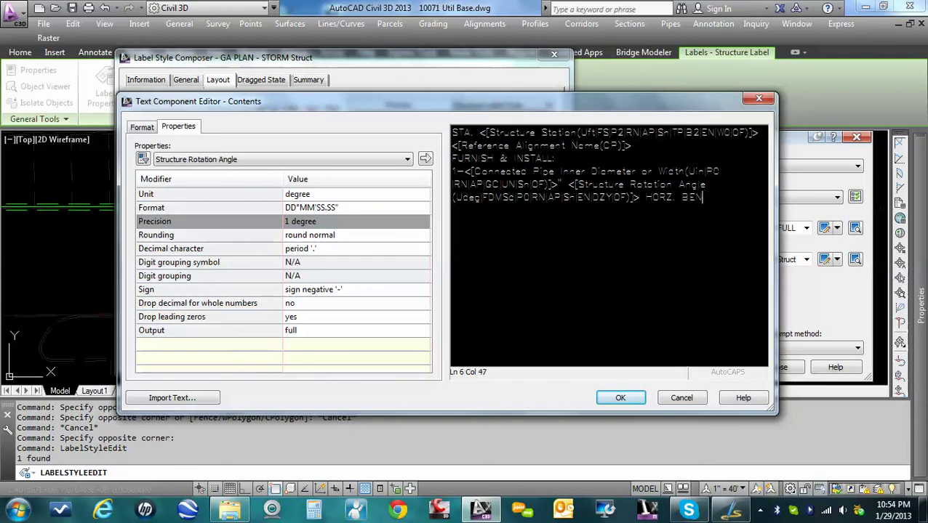
type("D")
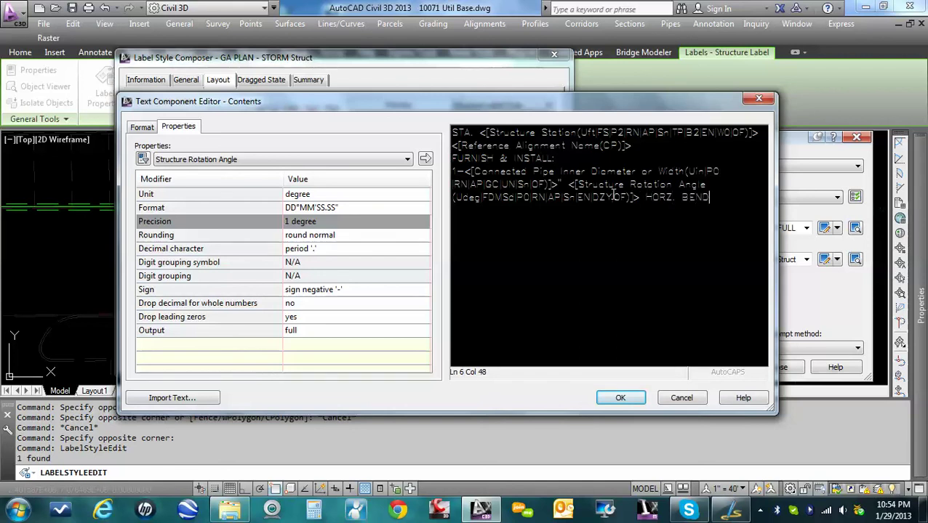
left_click(620, 397)
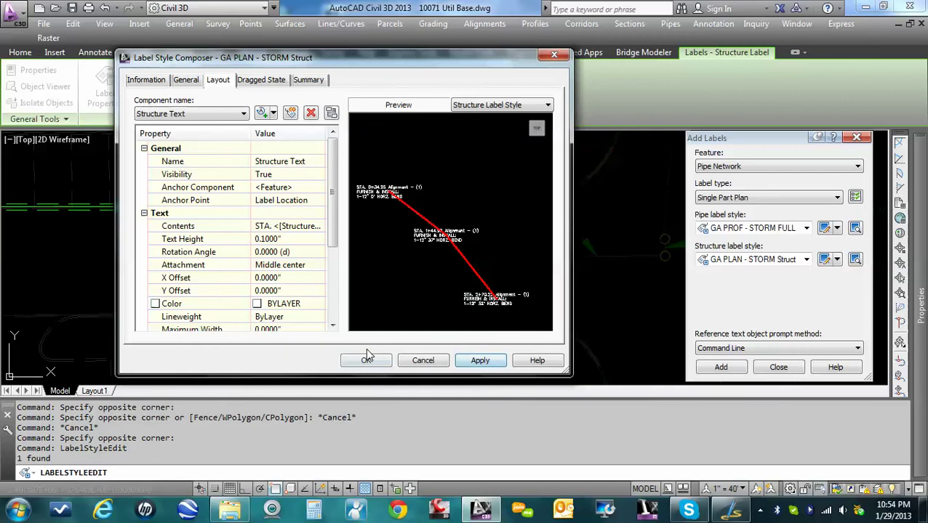
Apply the edited style and check the ST-4 label reads FURNISH & INSTALL: 1-18" 45° HORZ. BEND
left_click(367, 359)
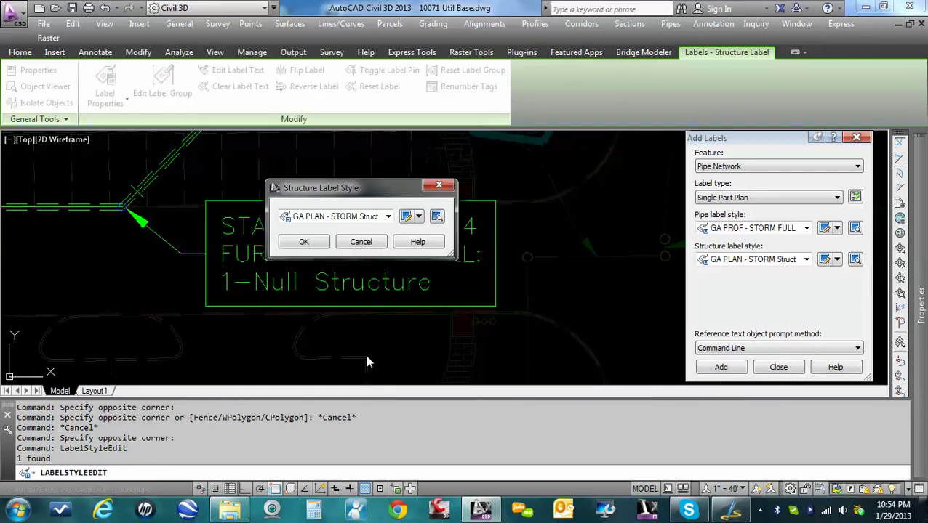
left_click(304, 243)
middle_click_drag(247, 260, 298, 254)
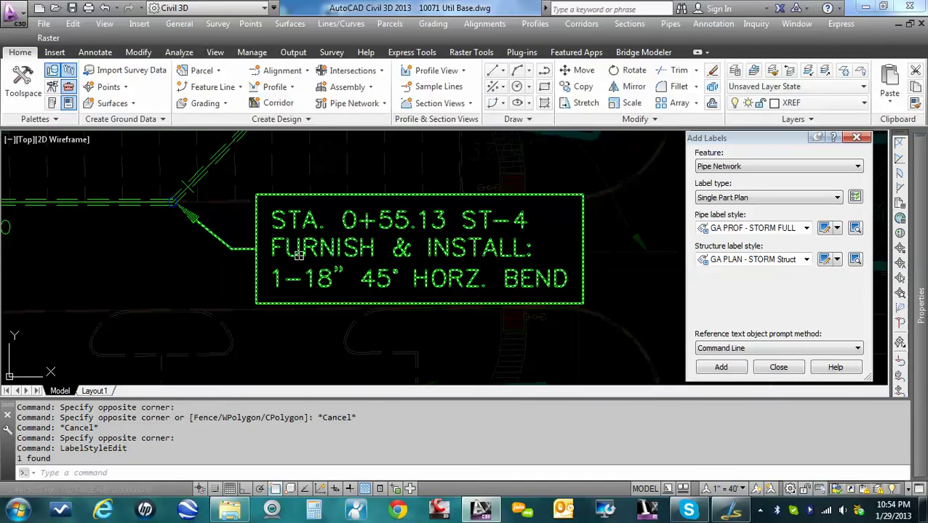
scroll(168, 222, "up", 3)
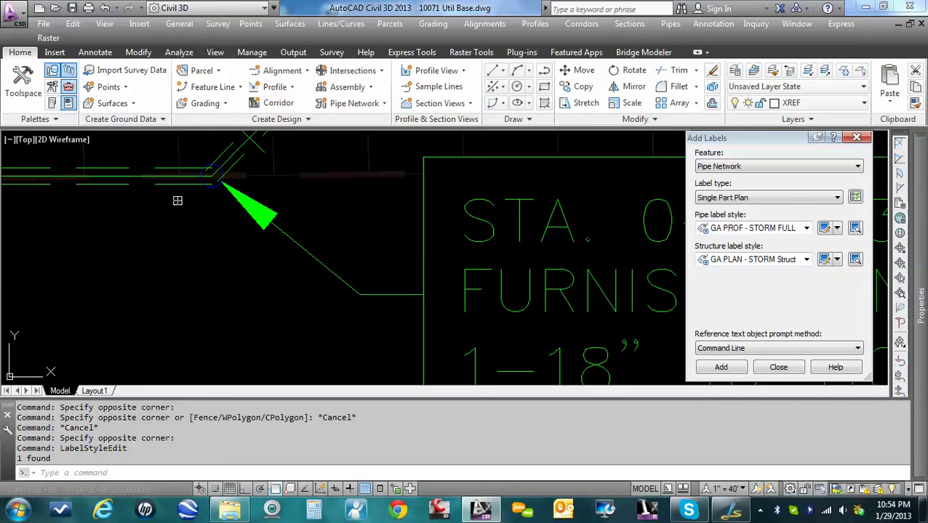
key("Escape")
key("Escape")
scroll(177, 190, "down", 4)
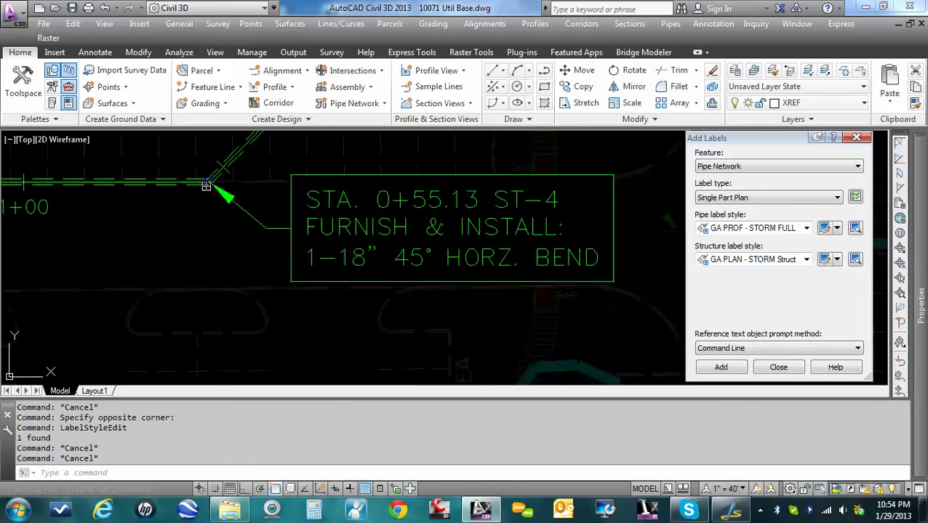
mouse_move(177, 205)
middle_mouse_down()
mouse_move(177, 247)
mouse_move(197, 235)
middle_mouse_up()
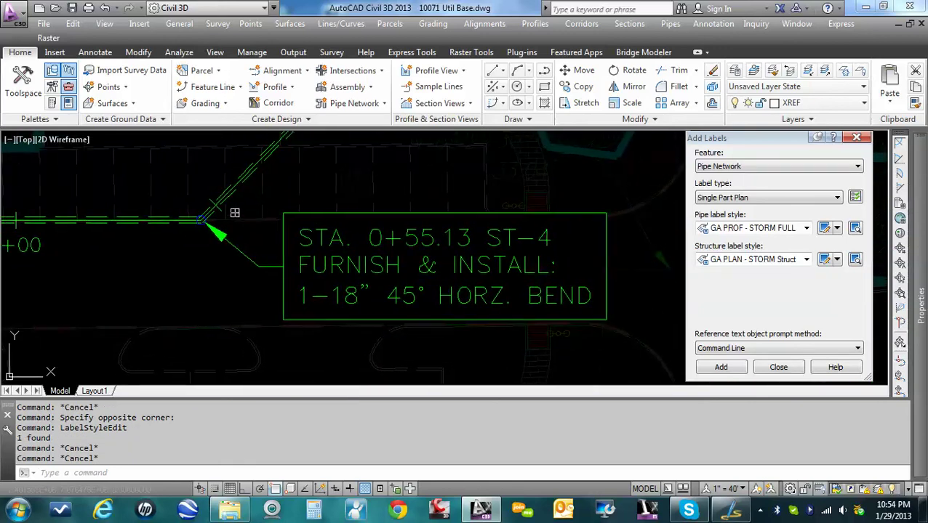
scroll(201, 218, "up", 2)
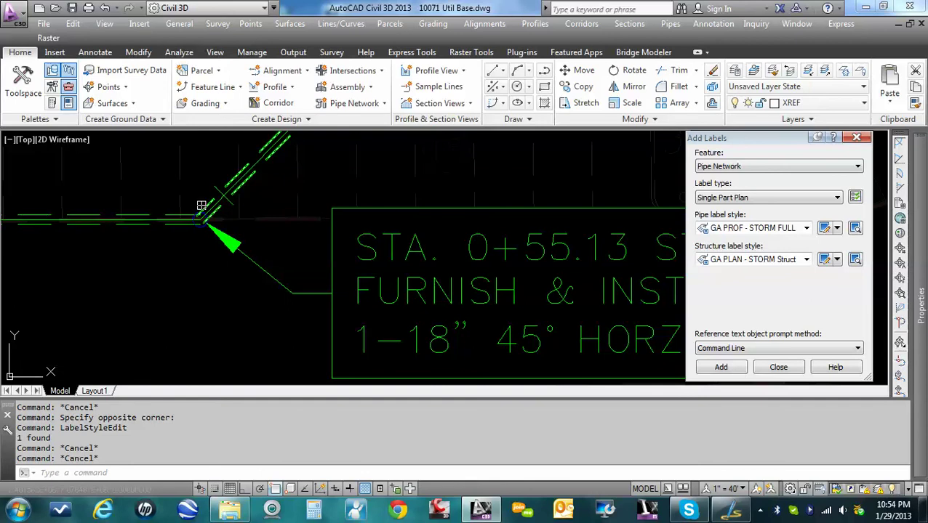
Try swapping the pipe entering the bend to the 24" size
left_click(203, 214)
right_click(203, 213)
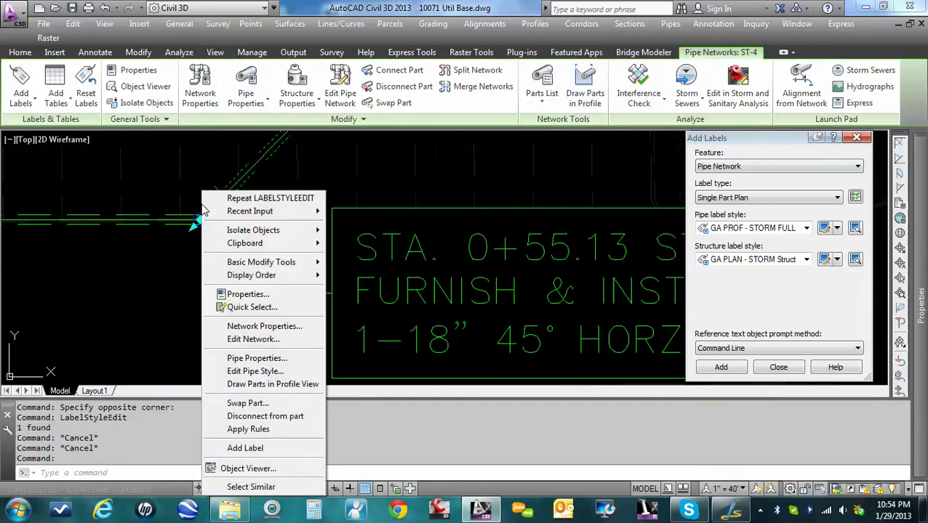
left_click(263, 403)
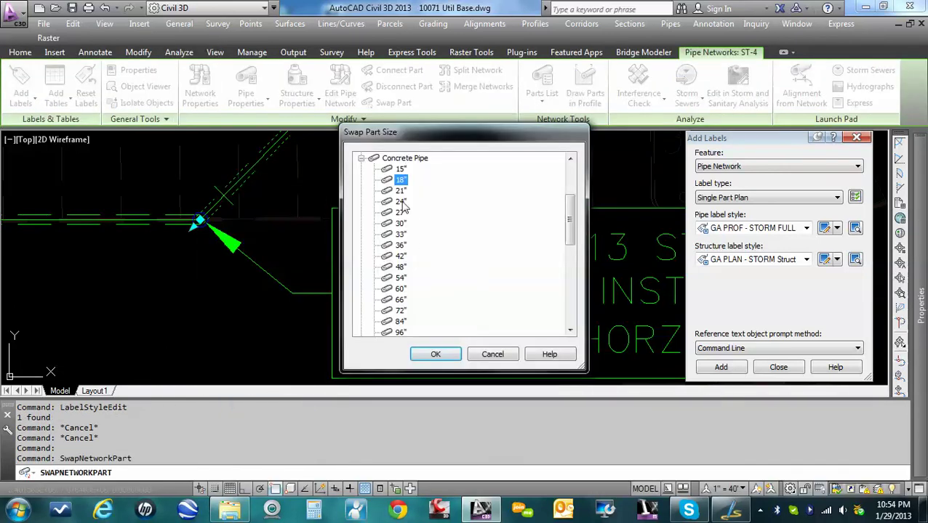
left_click(401, 202)
left_click(429, 355)
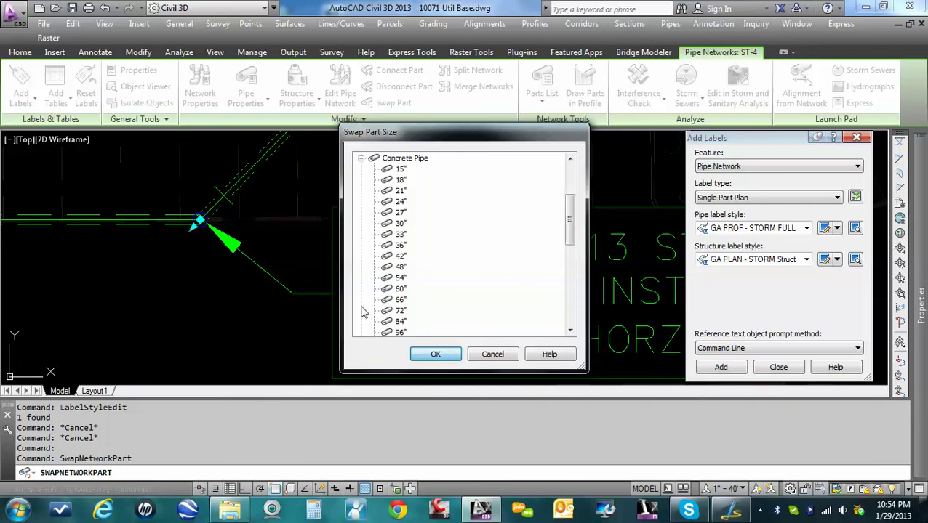
scroll(180, 192, "up", 2)
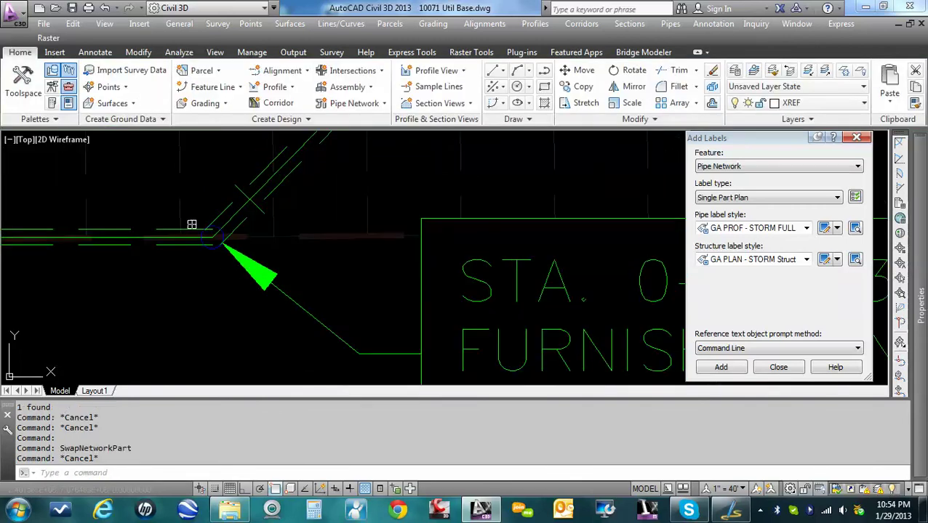
key("Escape")
Swap the pipe to 24" and confirm the label shows 1-24" 45° HORZ. BEND
left_click(192, 232)
right_click(192, 232)
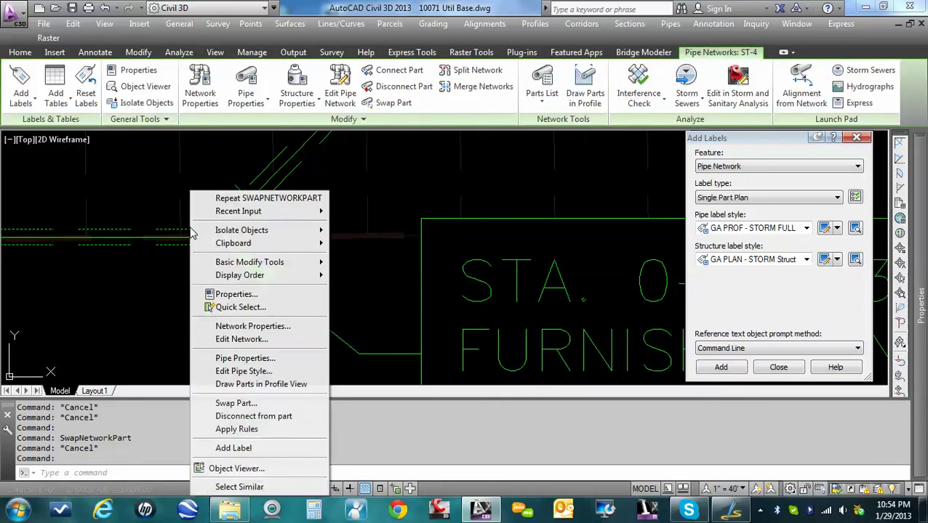
left_click(241, 403)
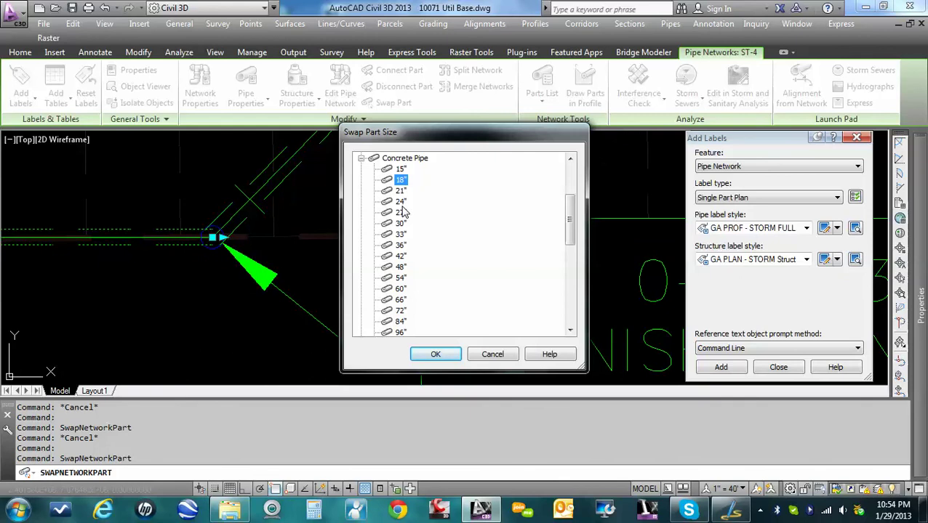
left_click(400, 202)
left_click(434, 354)
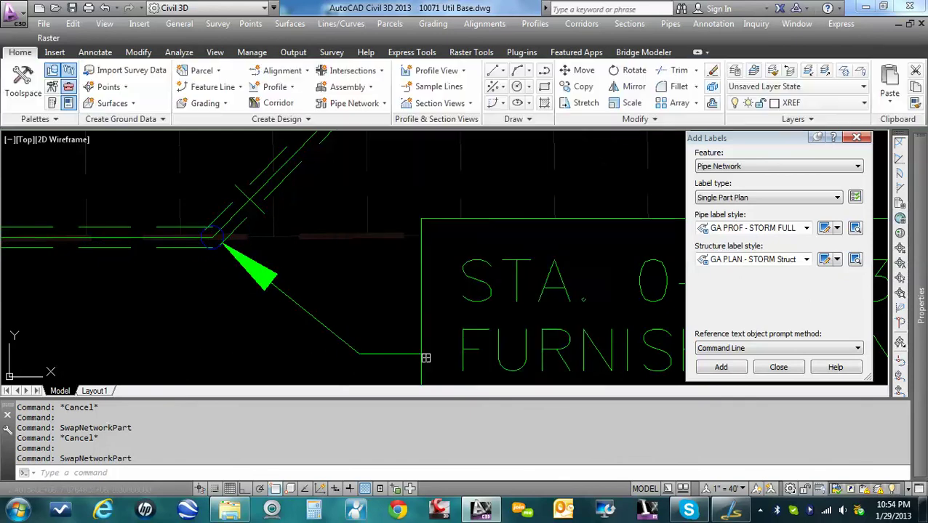
middle_click_drag(312, 239, 257, 228)
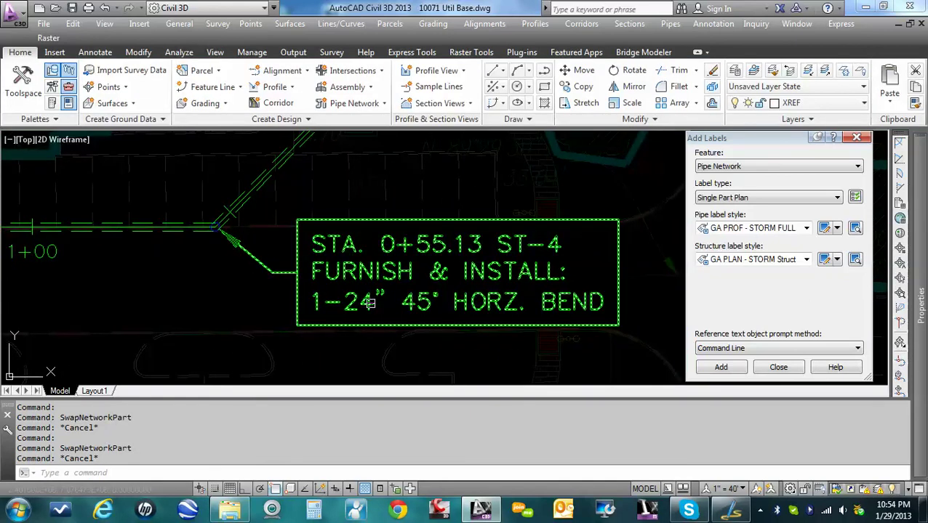
middle_click_drag(268, 281, 278, 263)
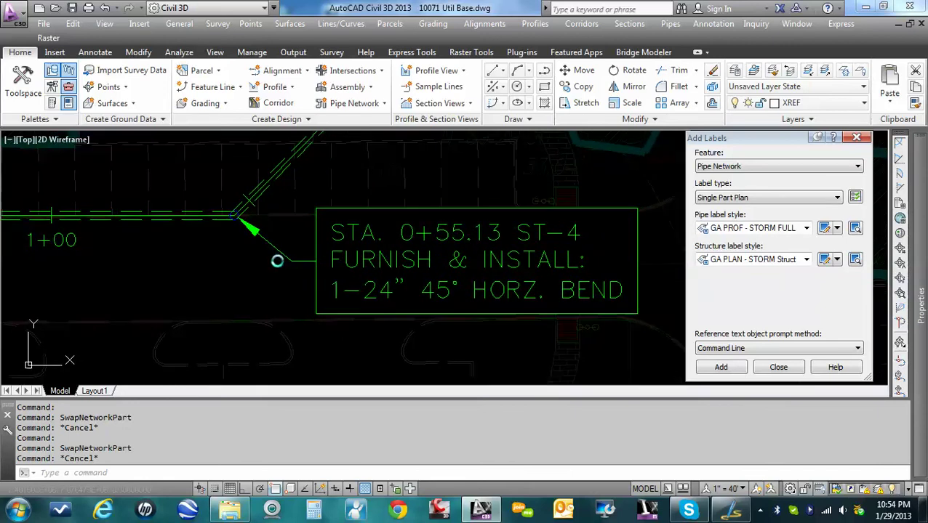
scroll(240, 223, "up", 5)
left_click(201, 205)
right_click(201, 205)
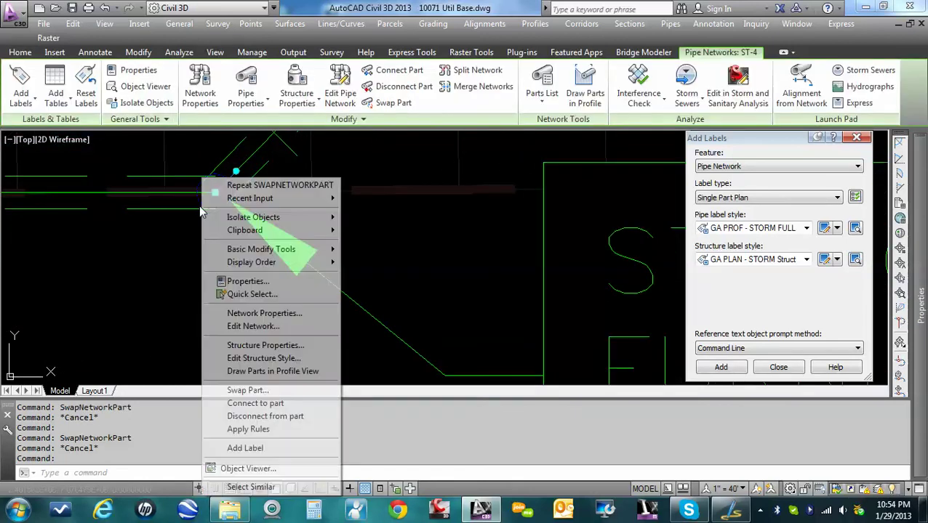
left_click(262, 345)
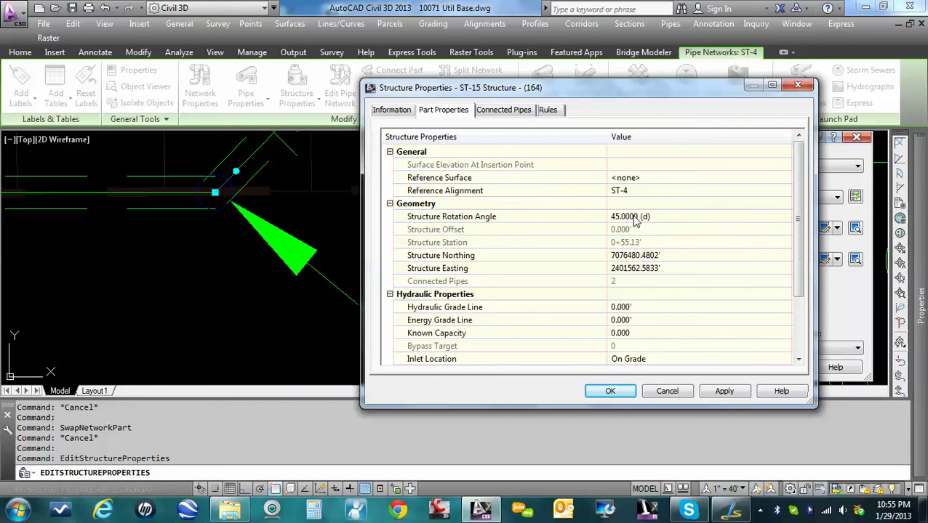
left_click(630, 216)
left_click(667, 392)
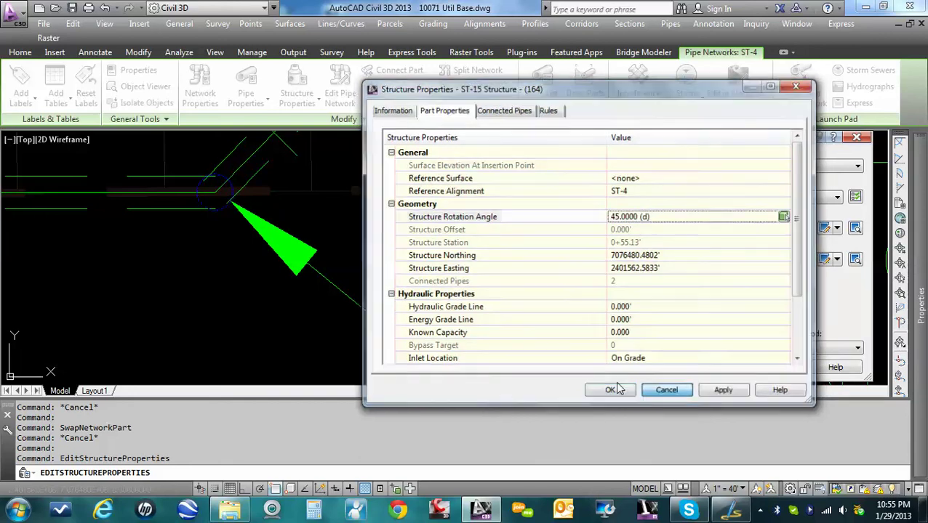
mouse_move(445, 228)
middle_mouse_down()
mouse_move(341, 223)
mouse_move(325, 283)
middle_mouse_up()
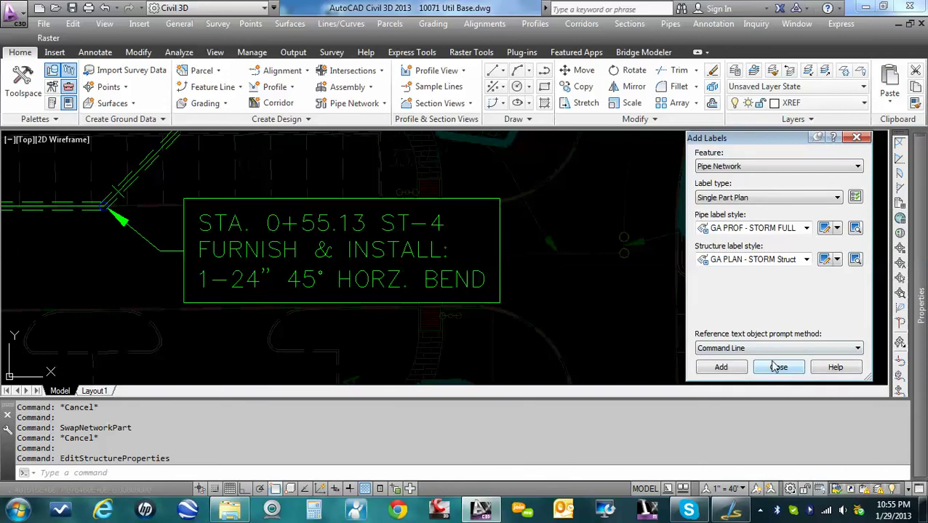
left_click(751, 262)
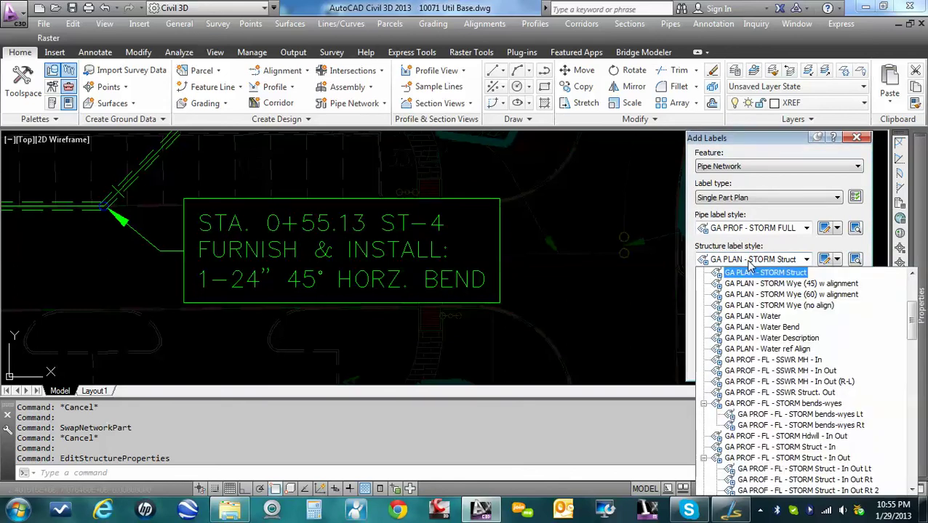
left_click_drag(914, 314, 911, 302)
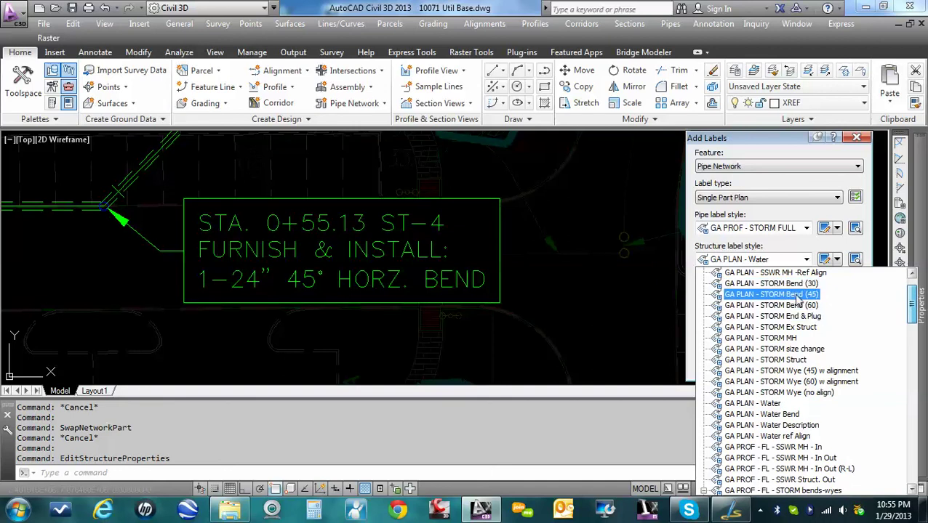
key("Down")
key("Down")
key("Down")
key("Down")
key("Down")
key("Down")
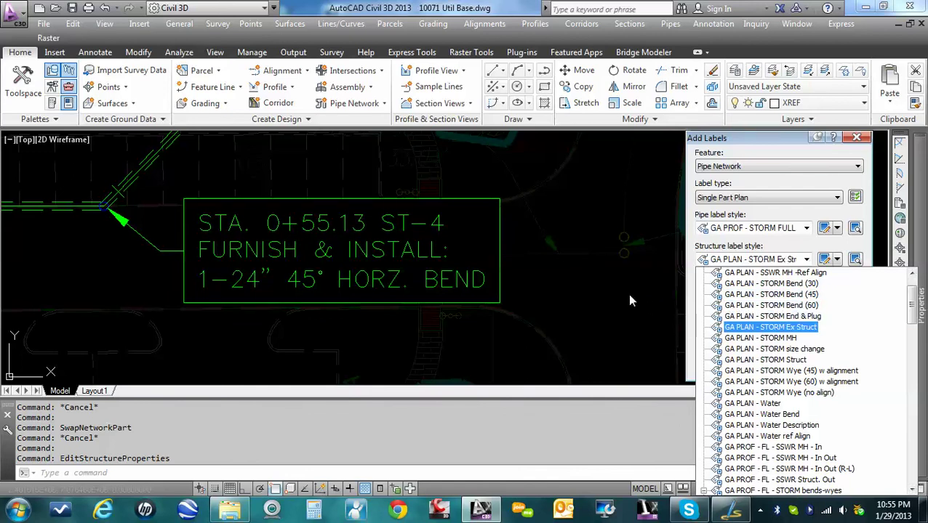
left_click(627, 294)
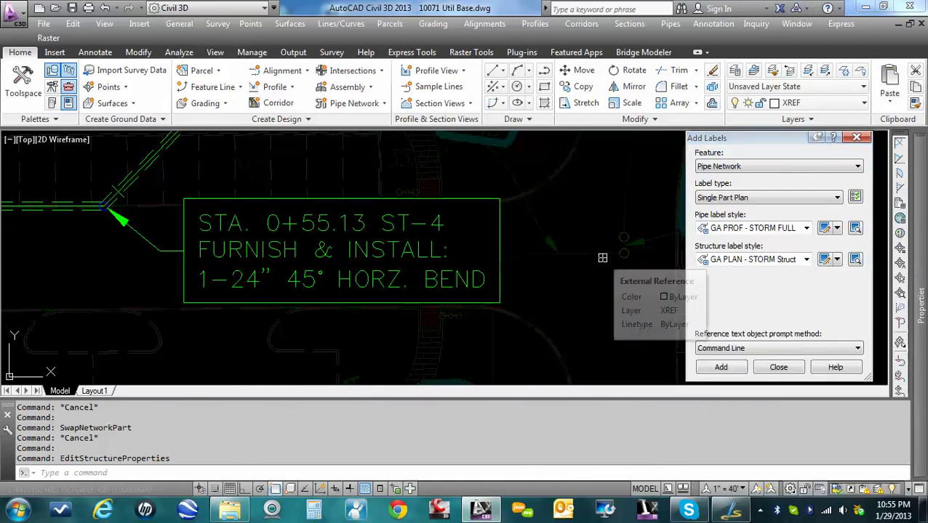
middle_click_drag(298, 276, 417, 297)
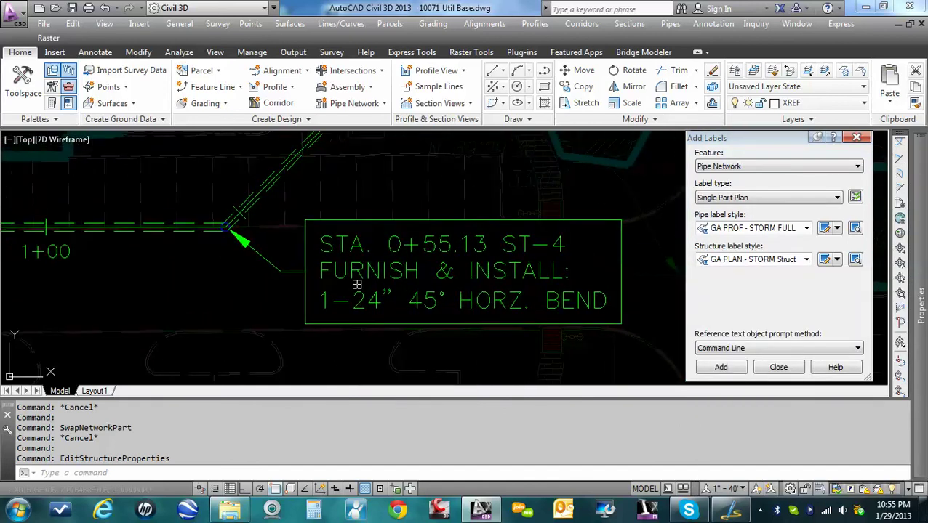
middle_click_drag(381, 271, 368, 294)
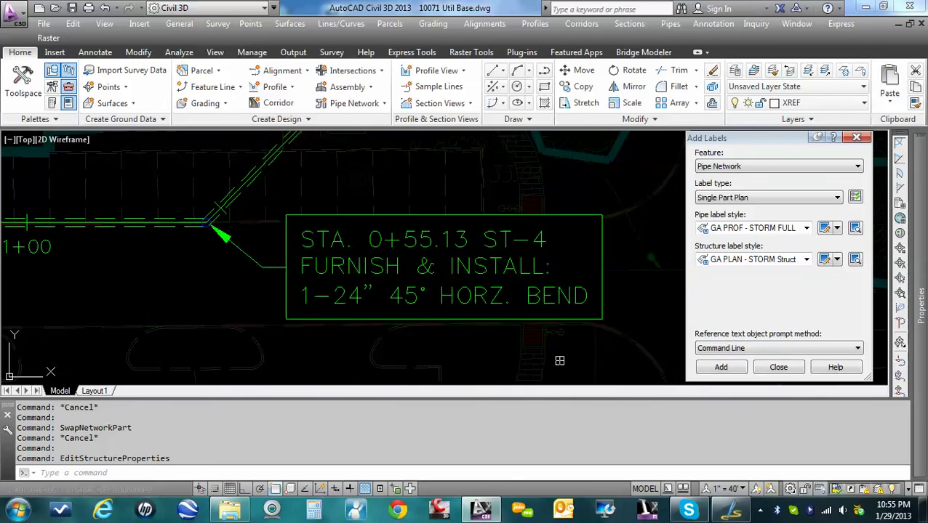
key("ctrl+x")
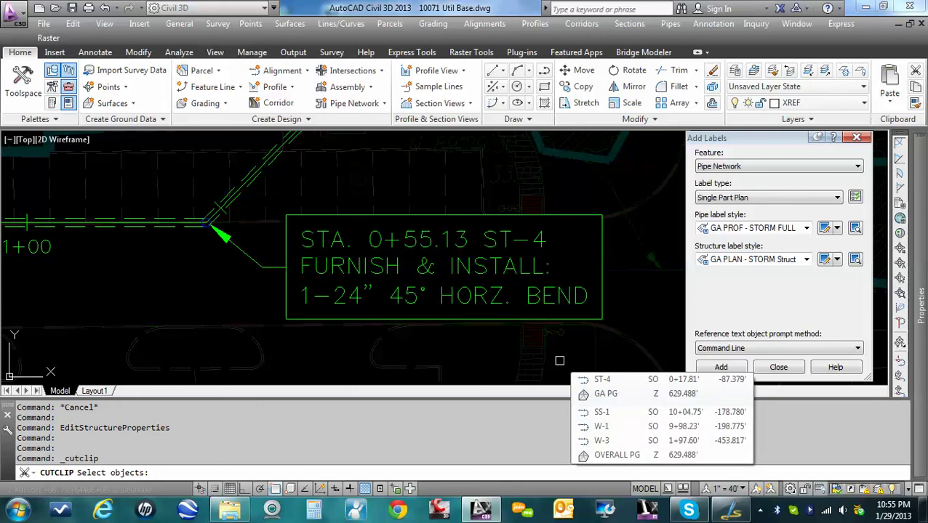
key("ctrl+z")
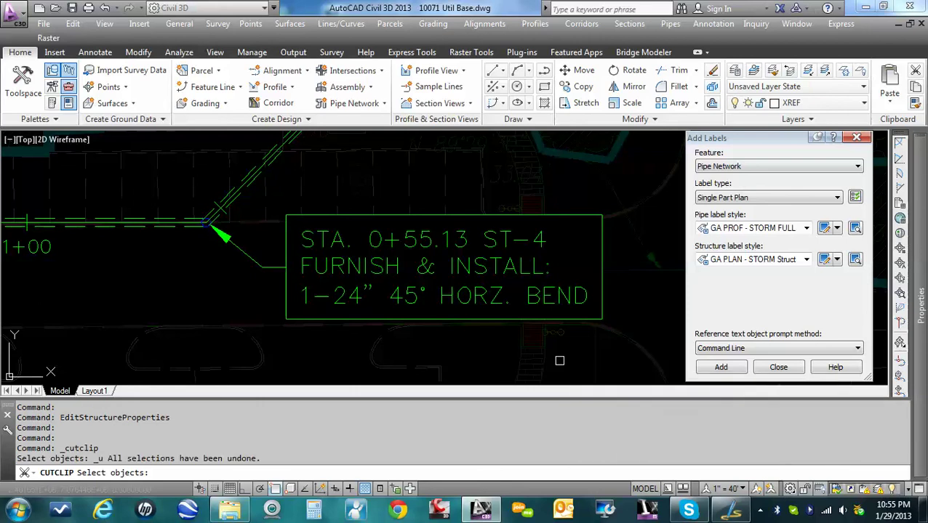